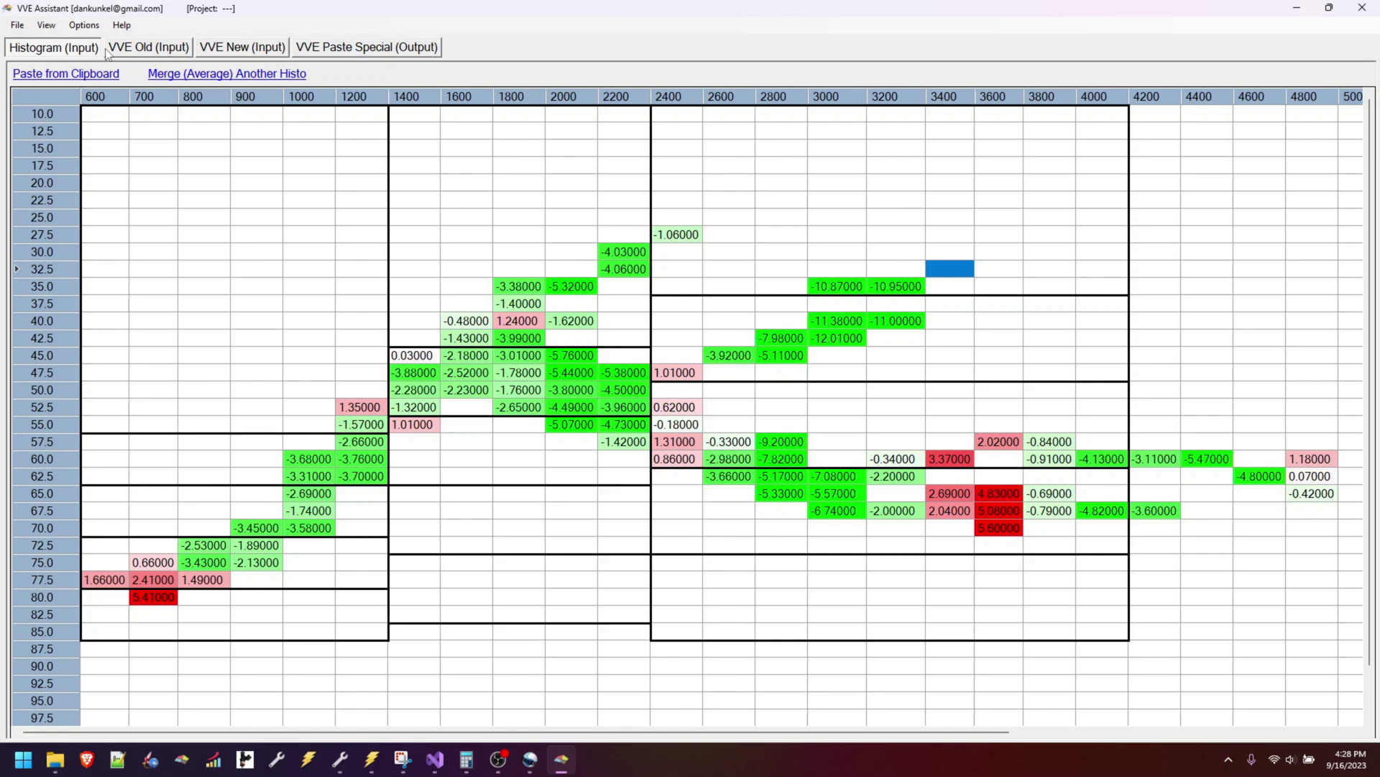
Glance at the View menu options, then compare the old and new VVE tables.
click(46, 25)
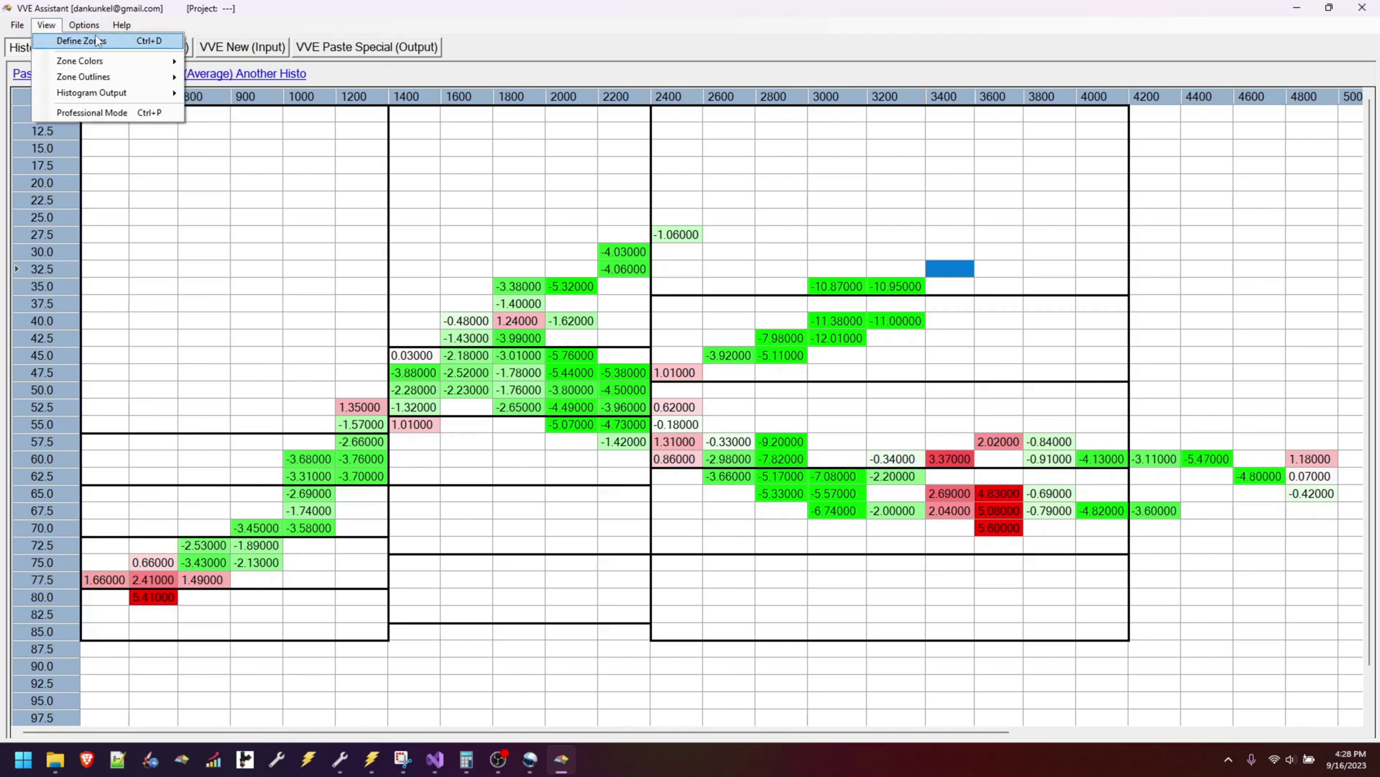
click(153, 217)
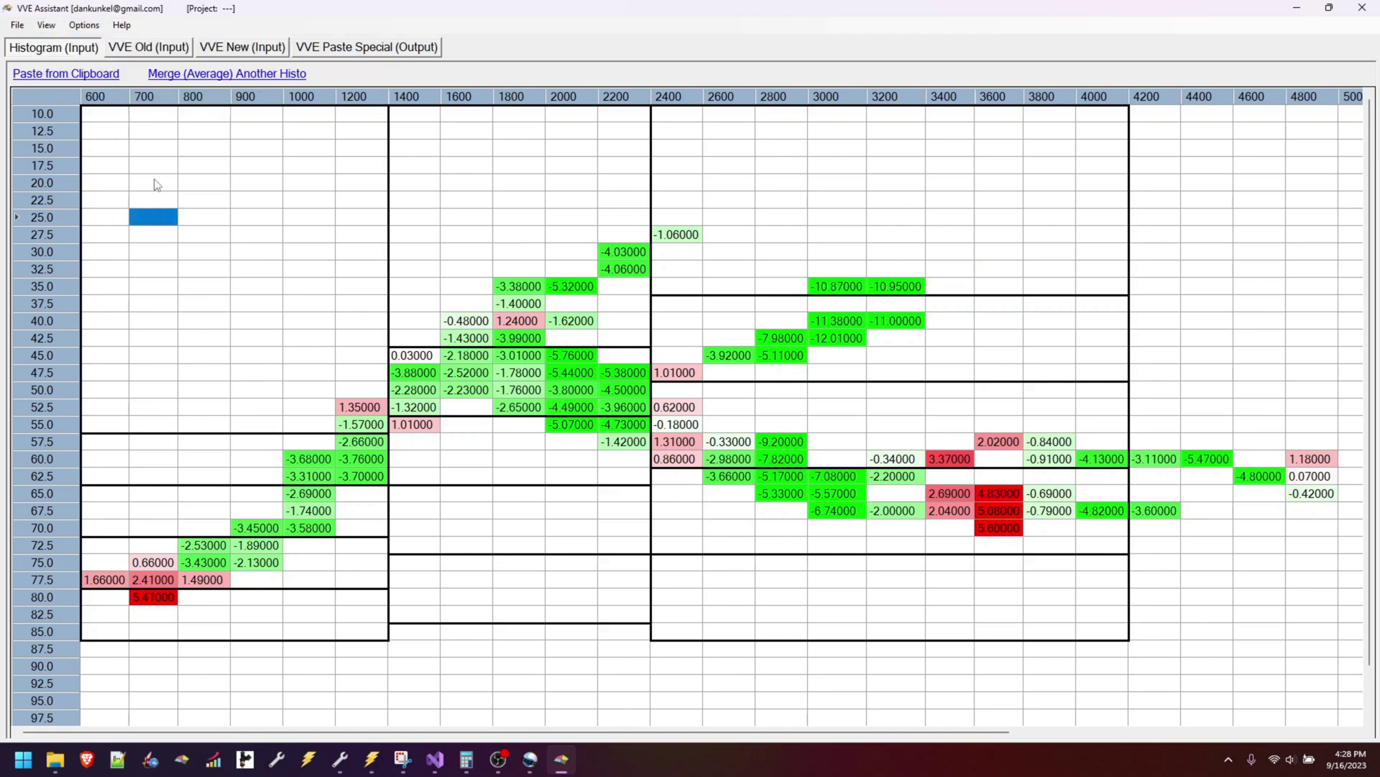
click(164, 54)
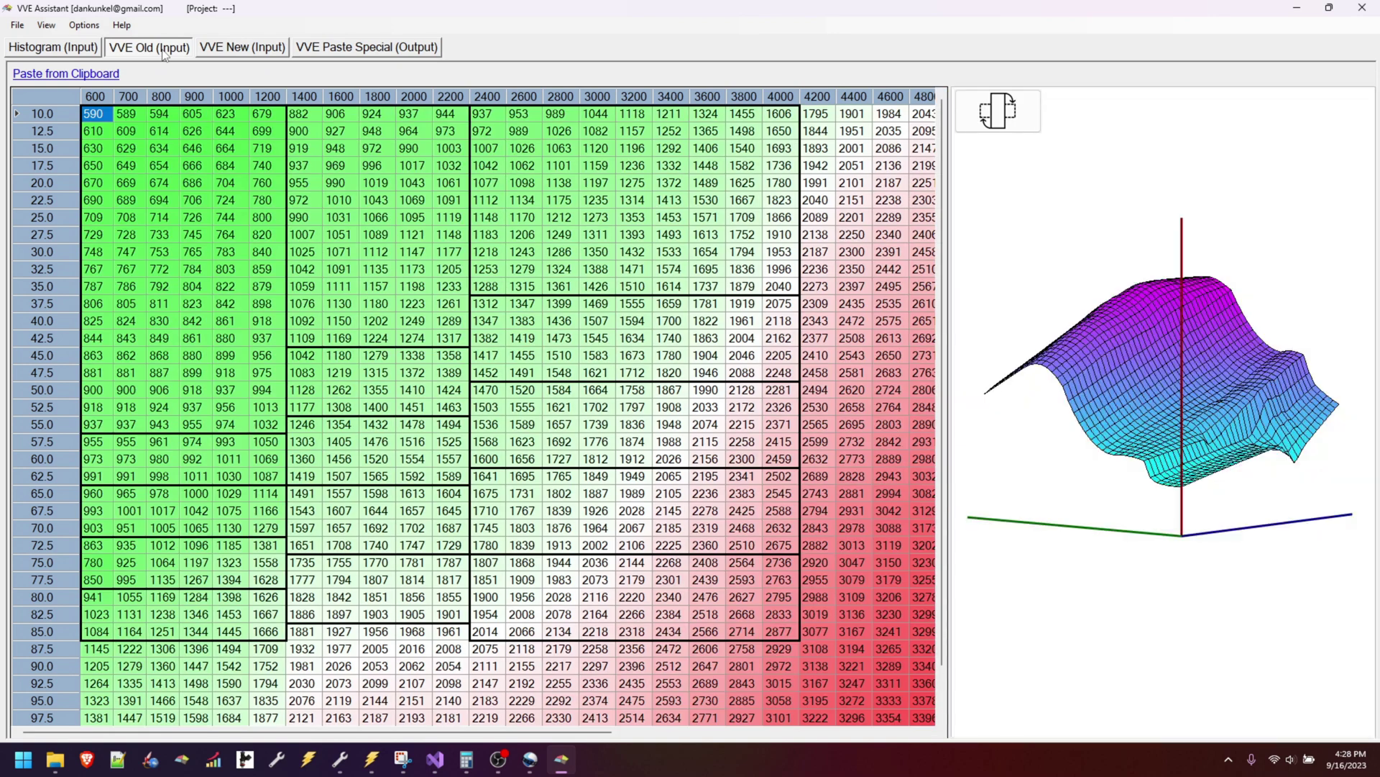
click(225, 52)
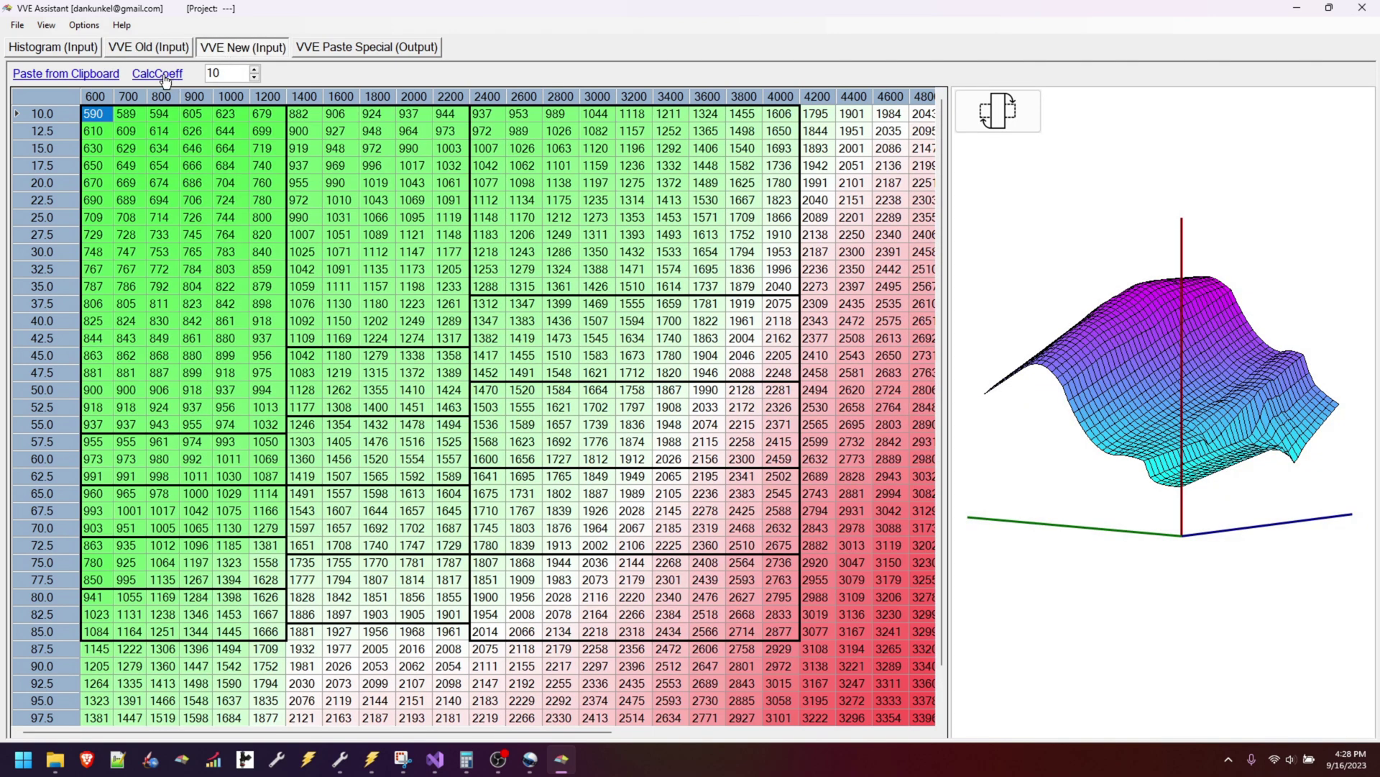
Select the coefficient setting of 10, check the Paste Special error grid, then return to VVE New.
double_click(229, 73)
click(354, 51)
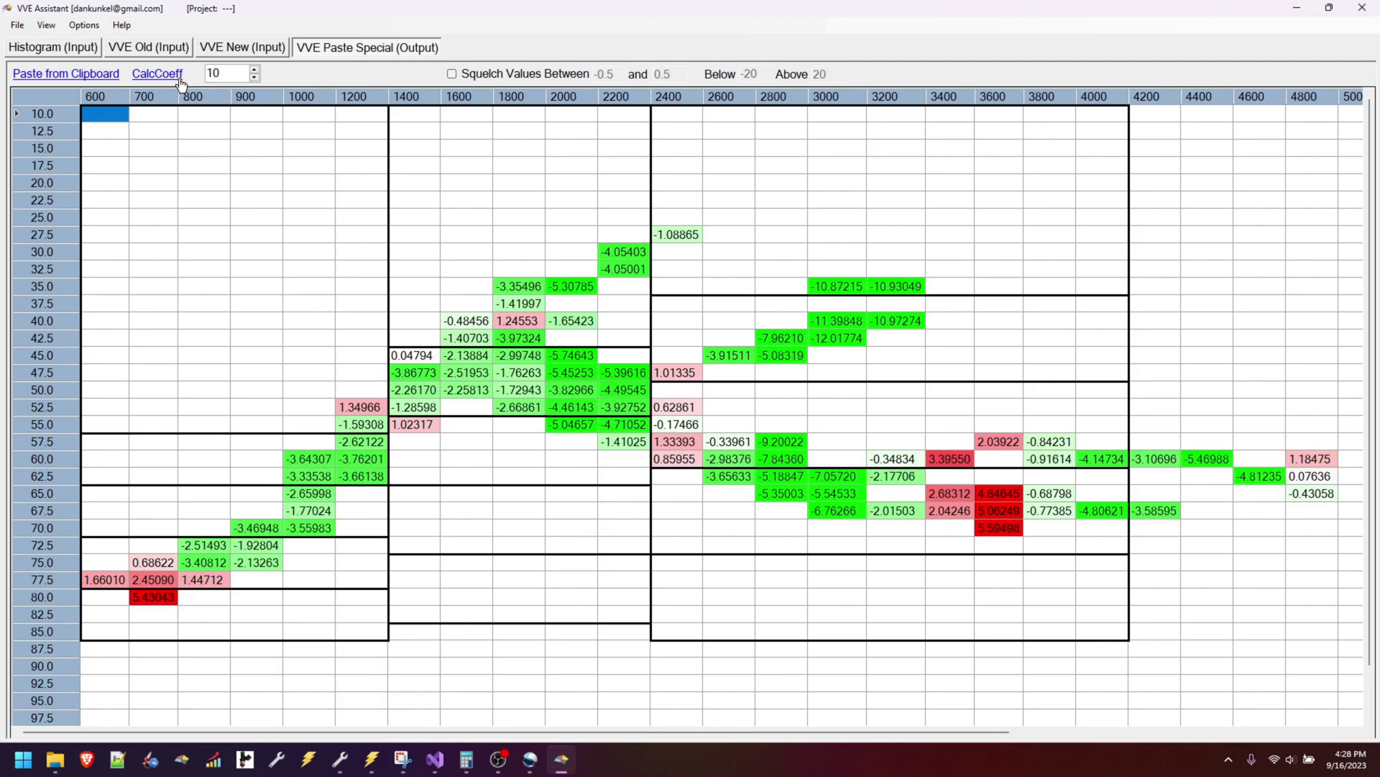
click(265, 57)
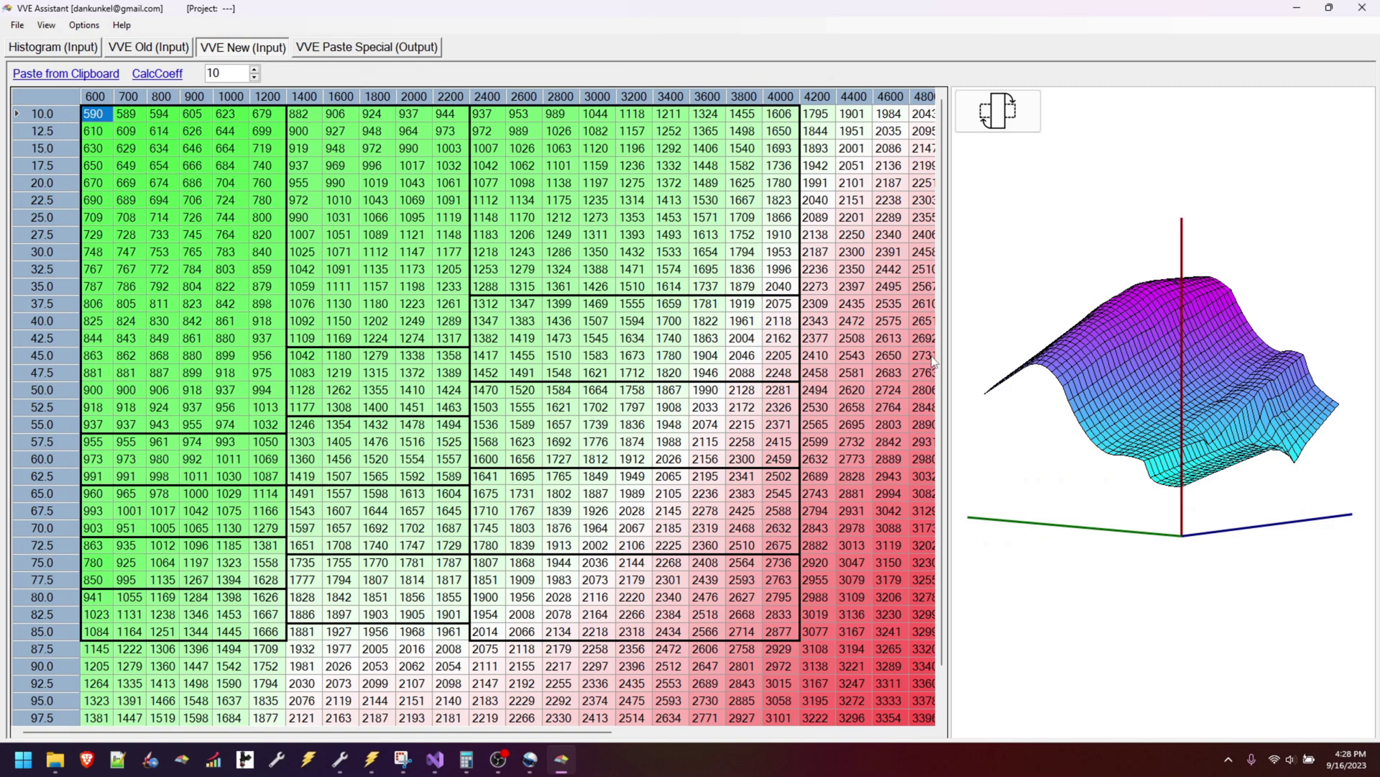
Widen the VVE New 3-D surface plot, then rotate and zoom it for close inspection.
drag(947, 354, 266, 356)
drag(833, 380, 773, 391)
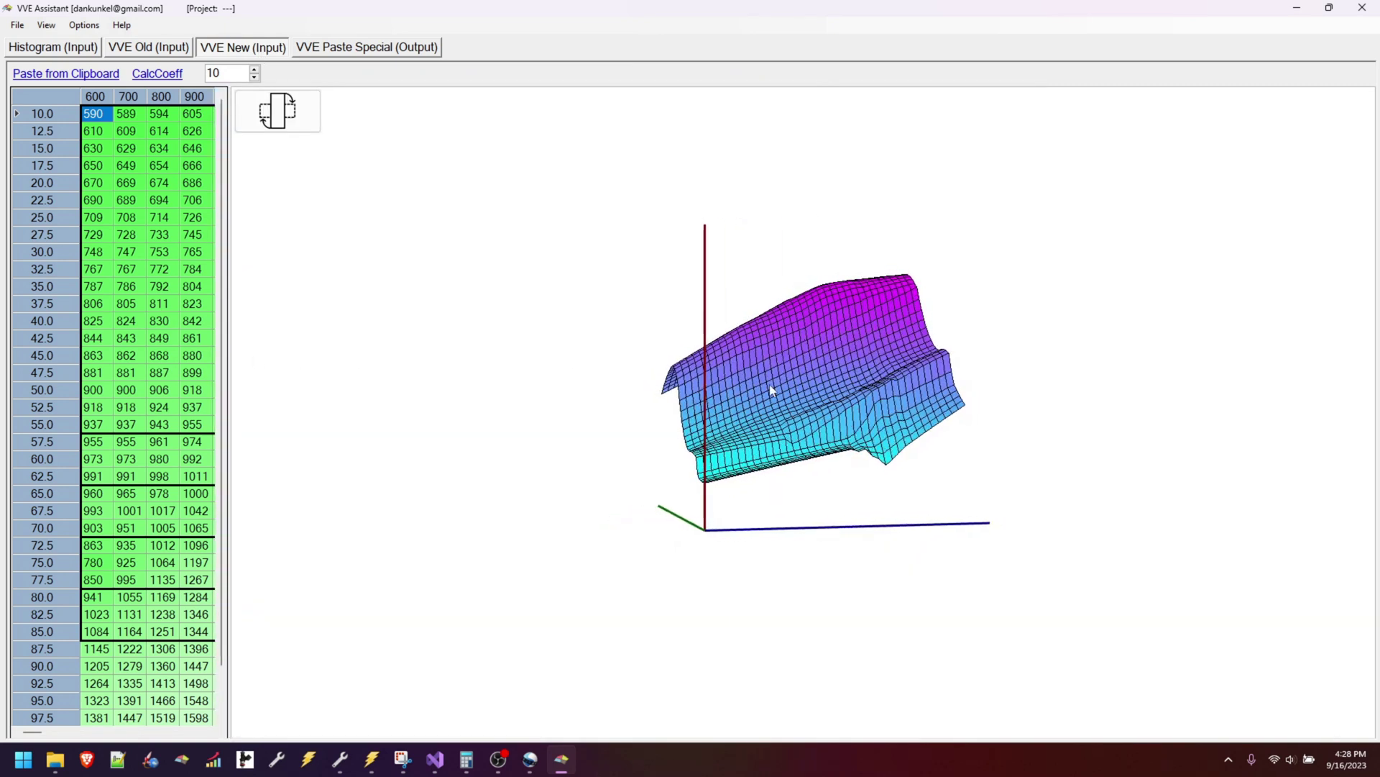
scroll(757, 432, up, 5)
drag(748, 452, 587, 377)
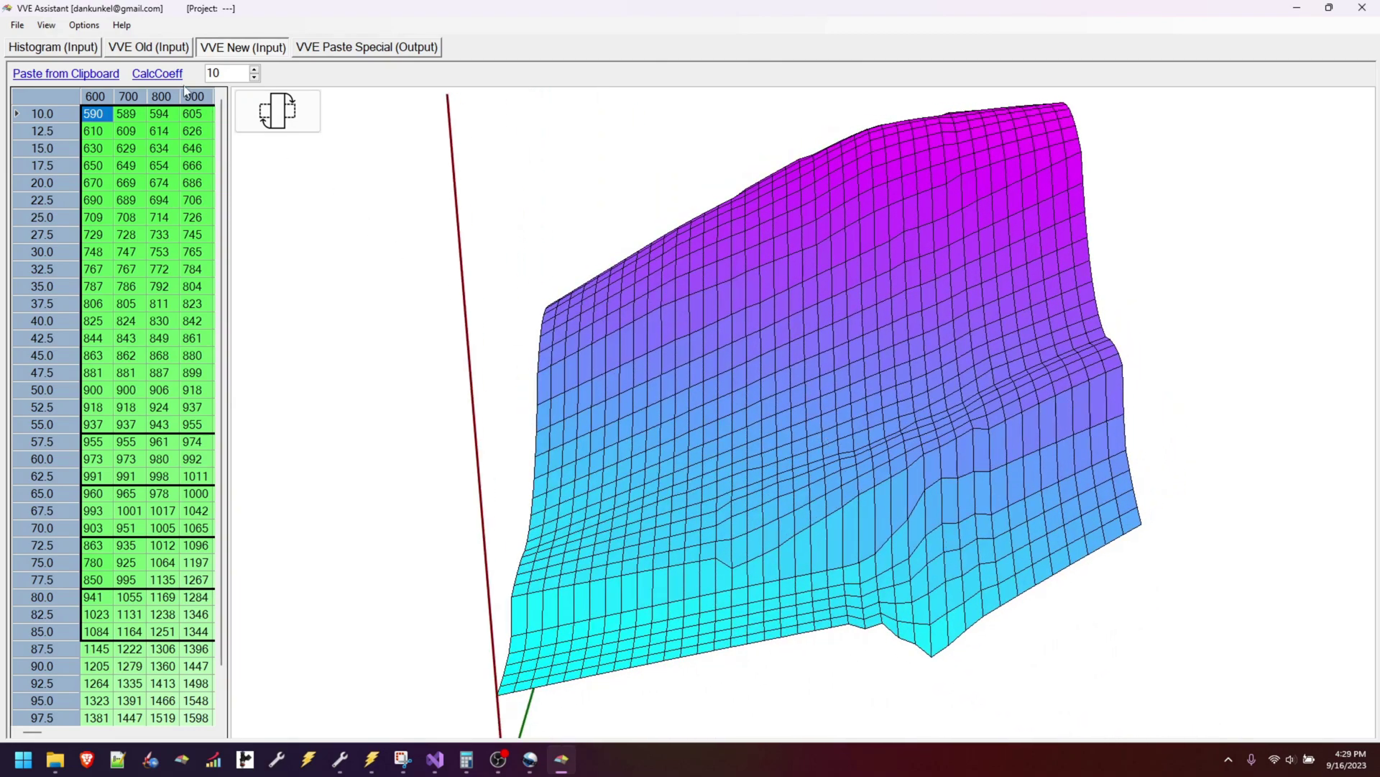
click(350, 49)
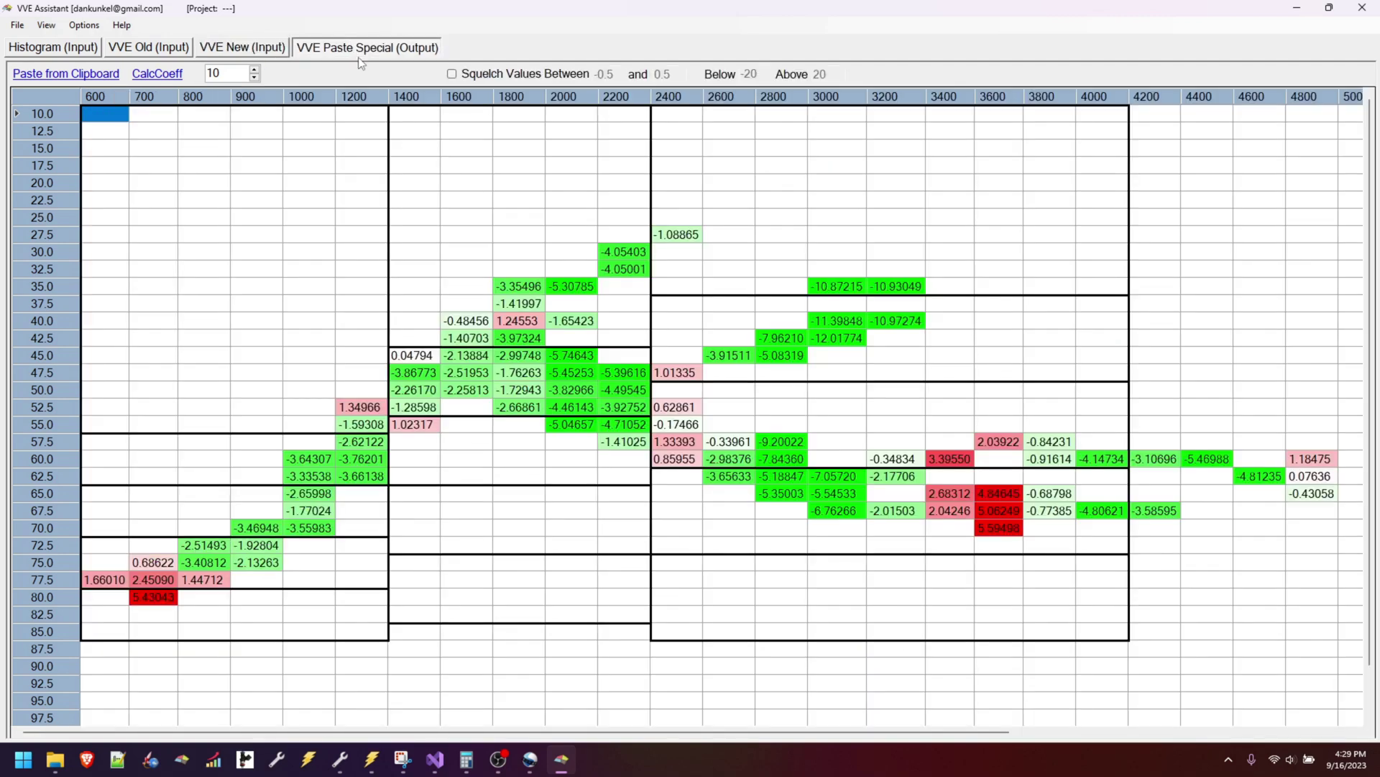
drag(275, 328, 682, 553)
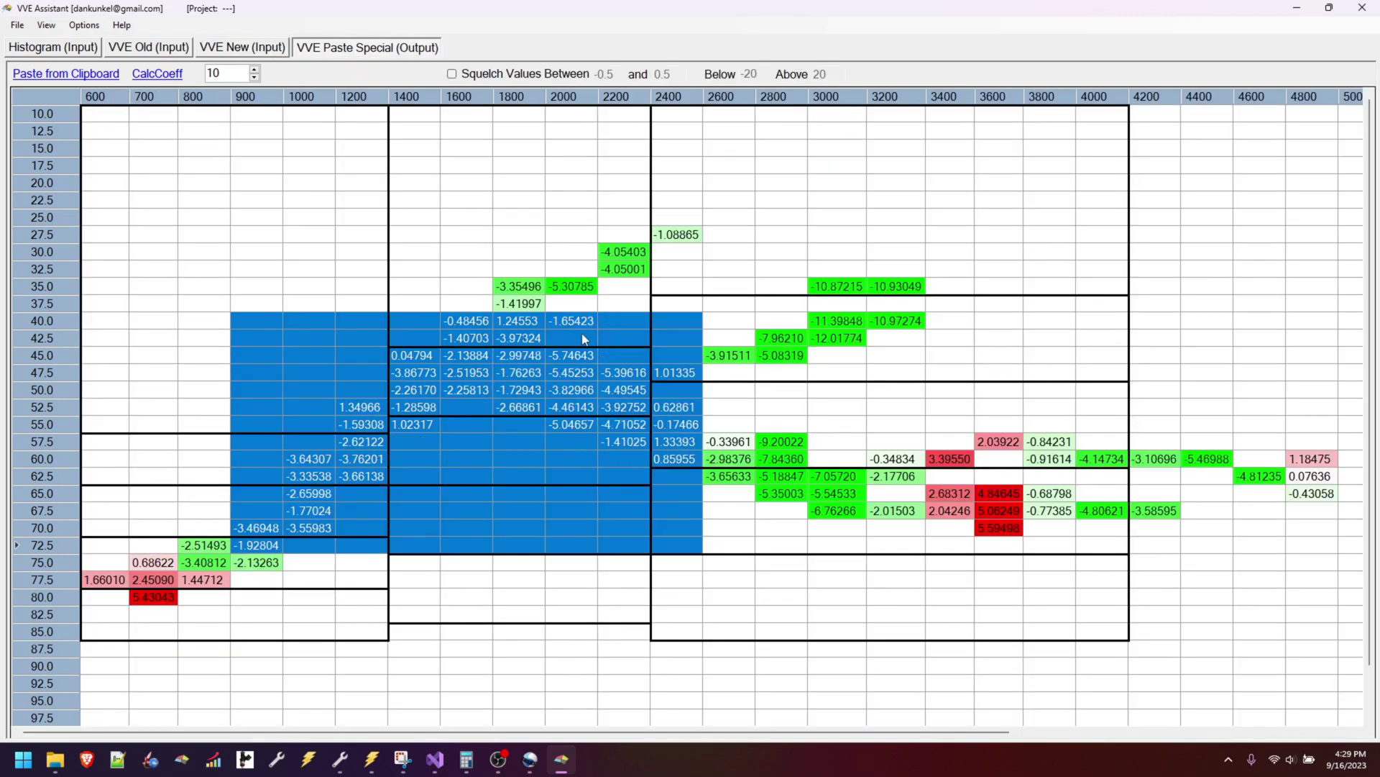
click(269, 48)
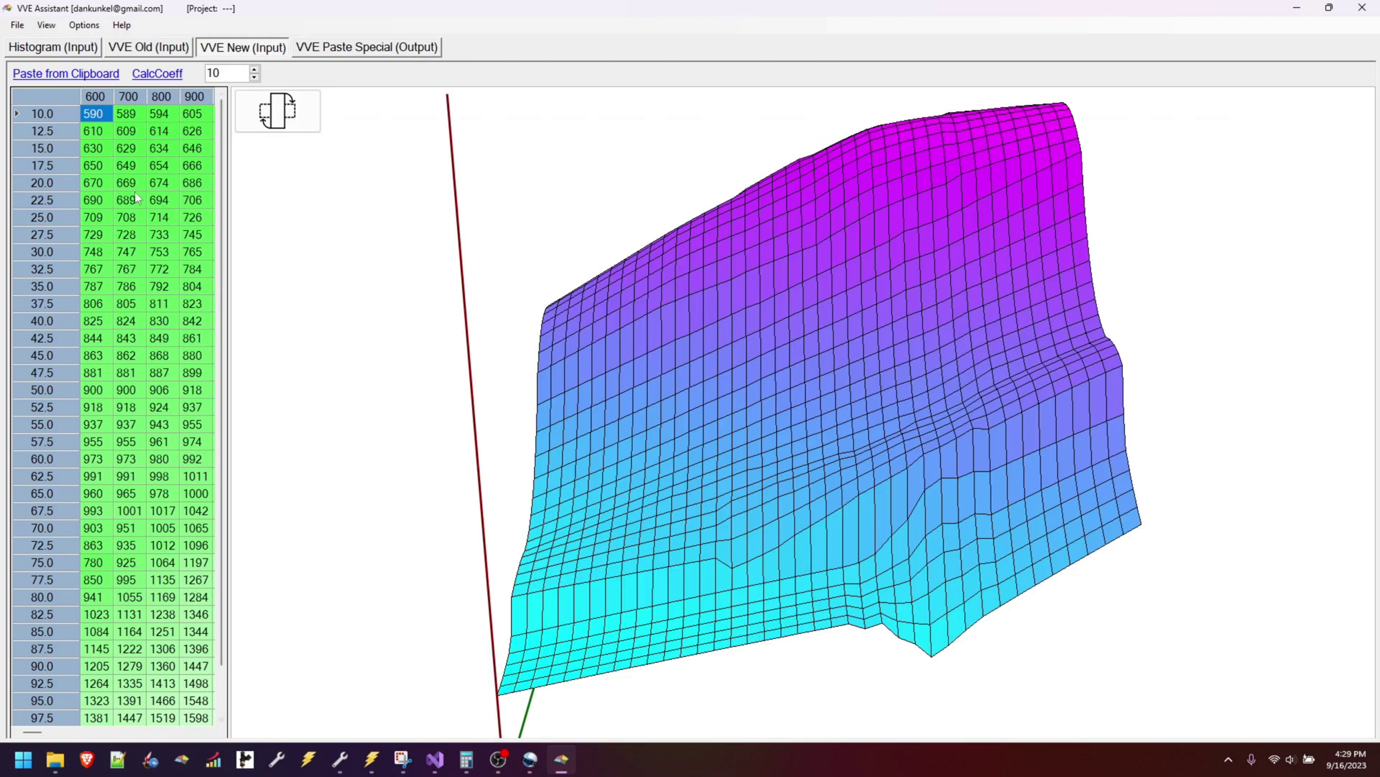
drag(96, 115, 206, 451)
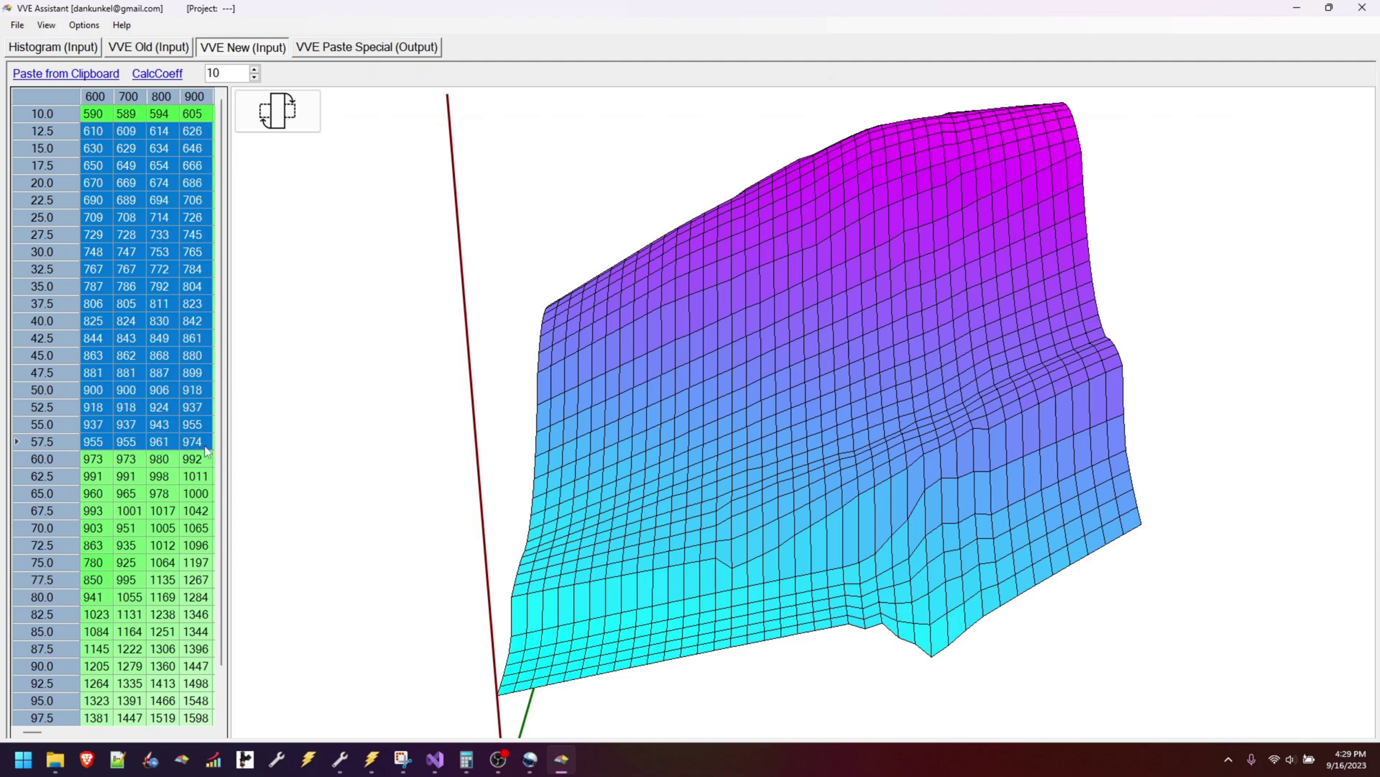
click(368, 48)
click(399, 339)
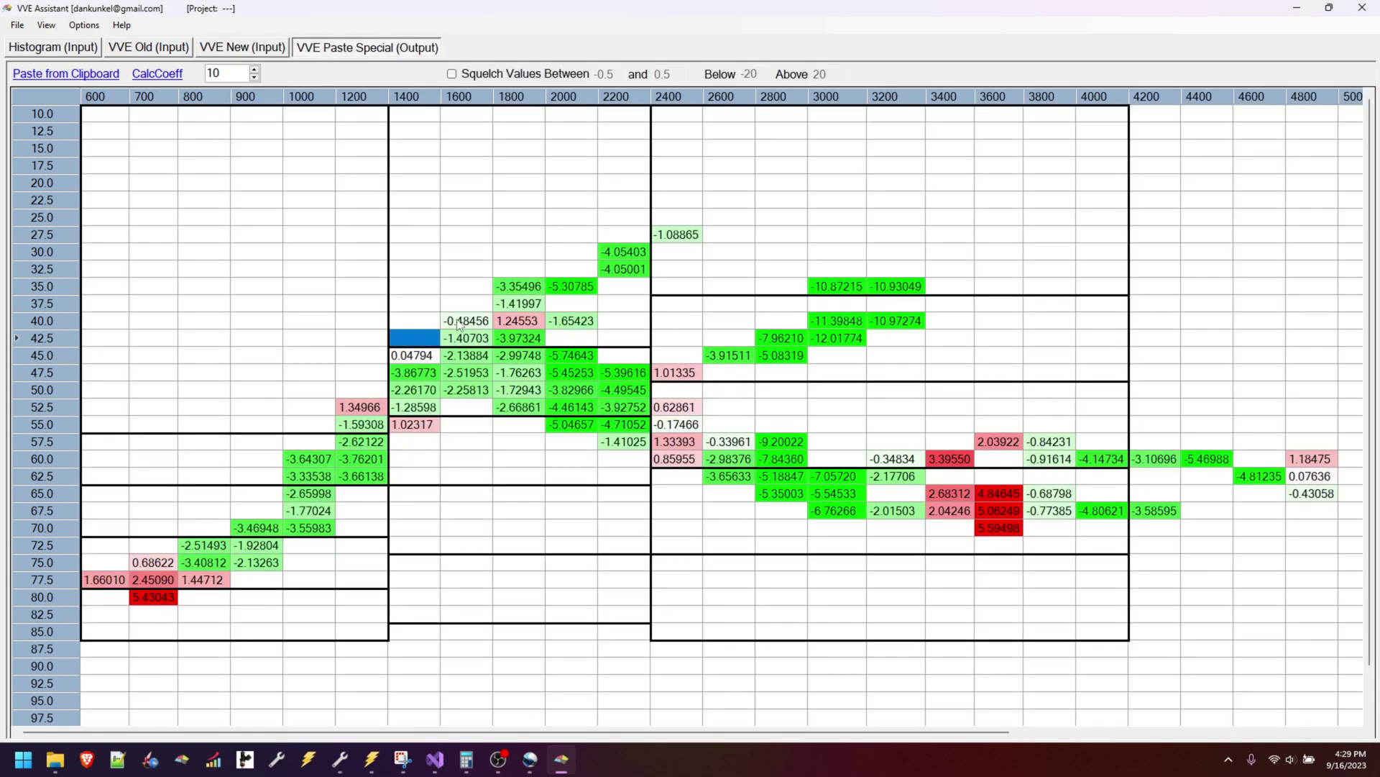
drag(456, 320, 596, 428)
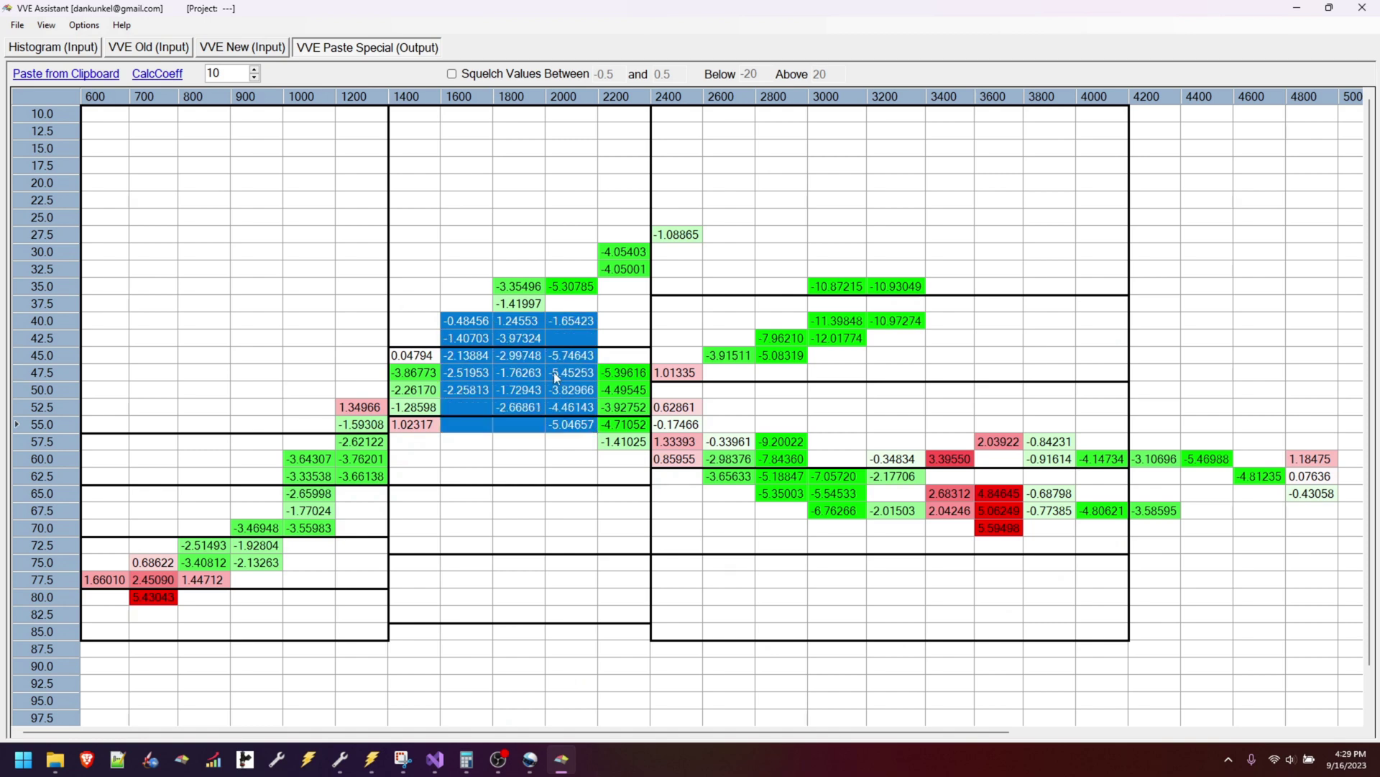
click(222, 50)
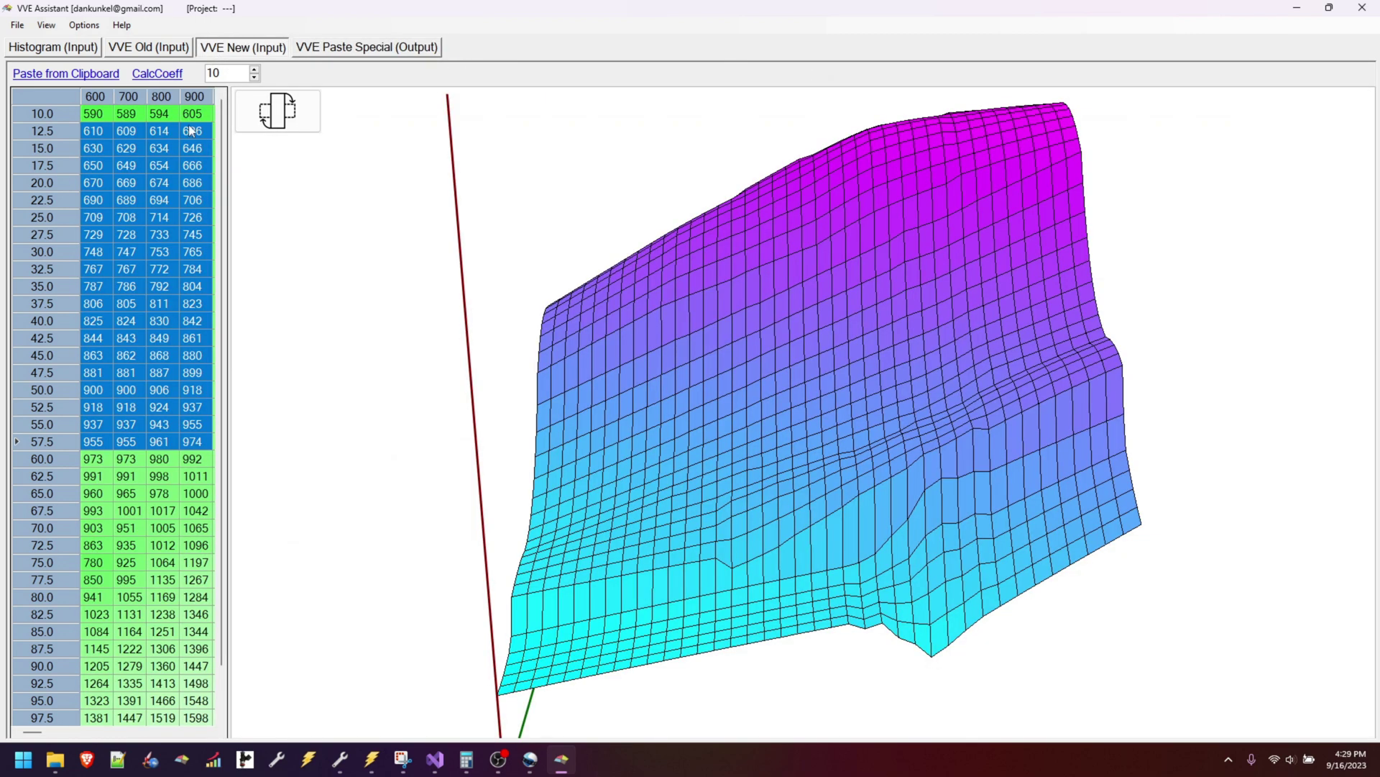
drag(112, 371, 195, 563)
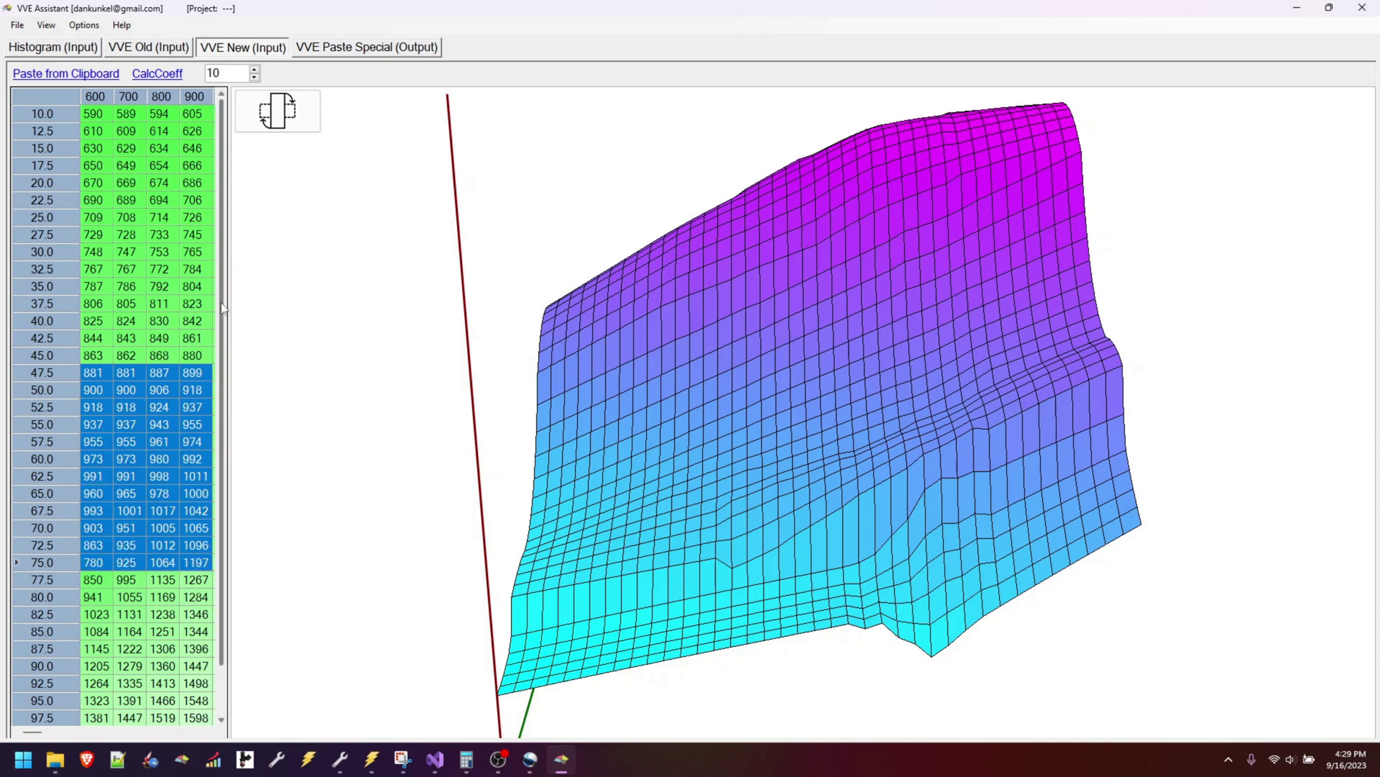
click(352, 47)
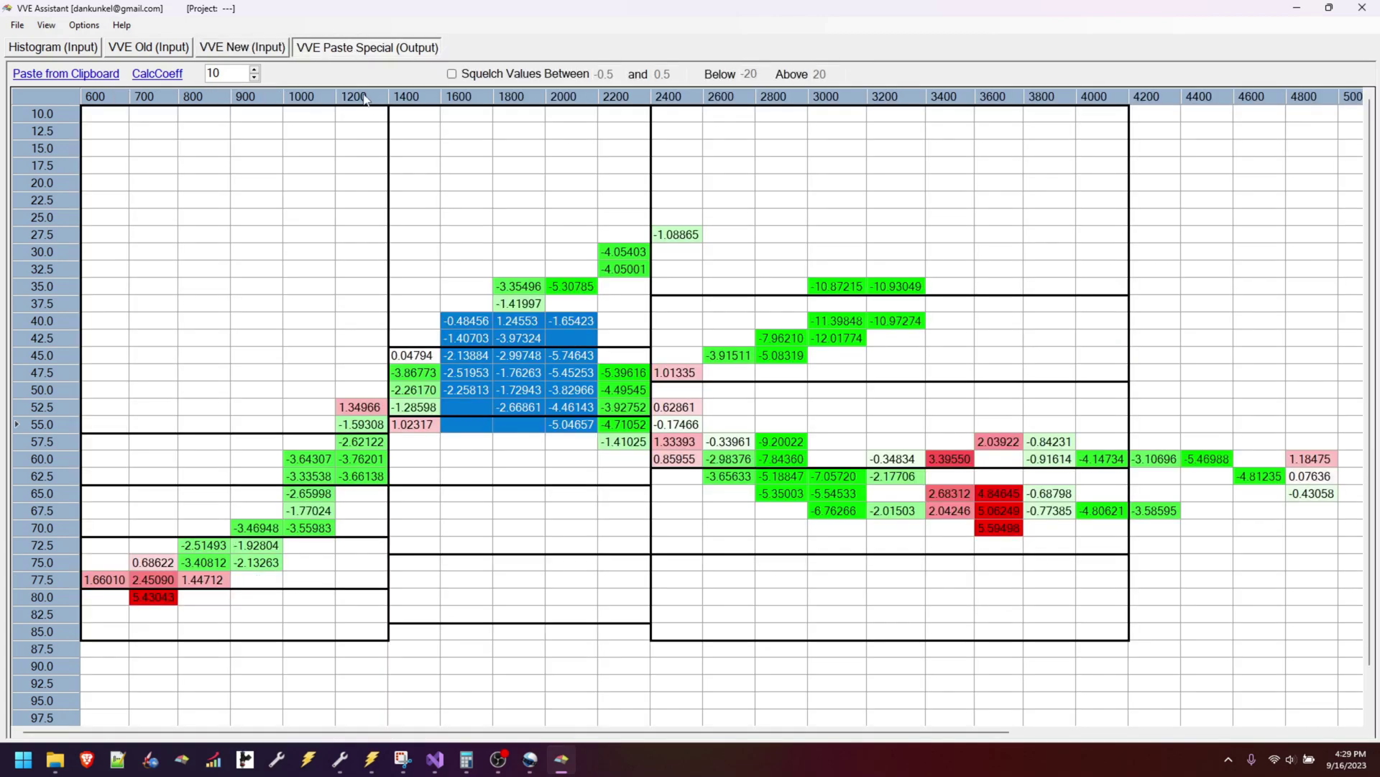
drag(248, 371, 528, 512)
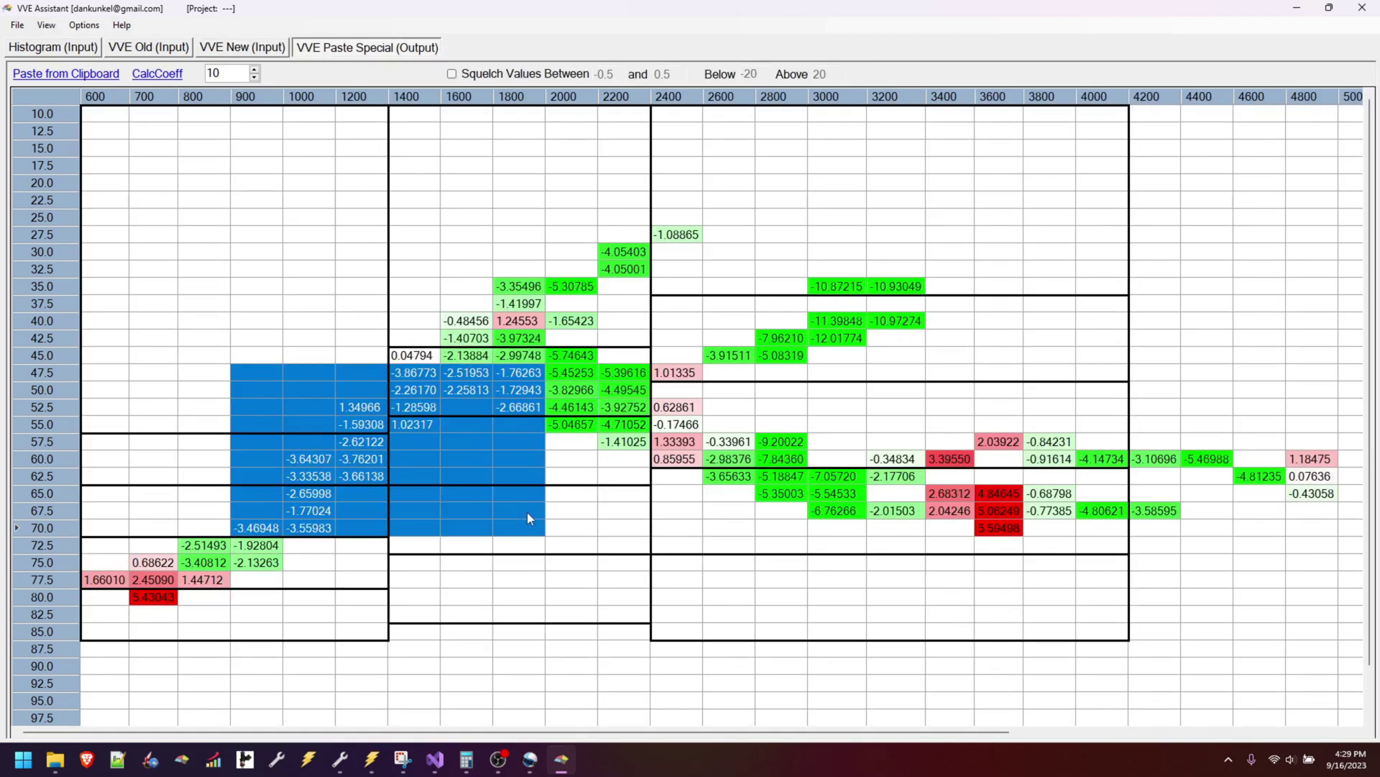
click(265, 53)
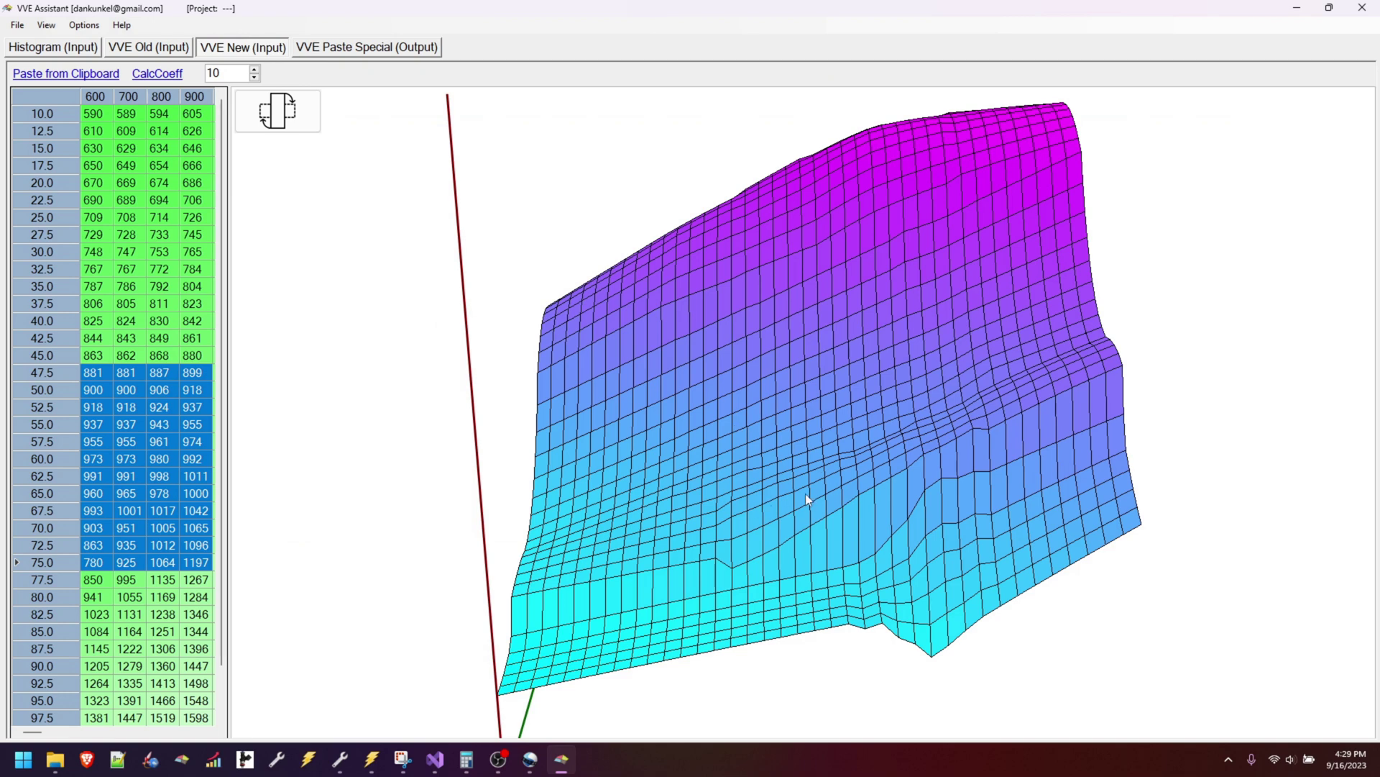
click(193, 182)
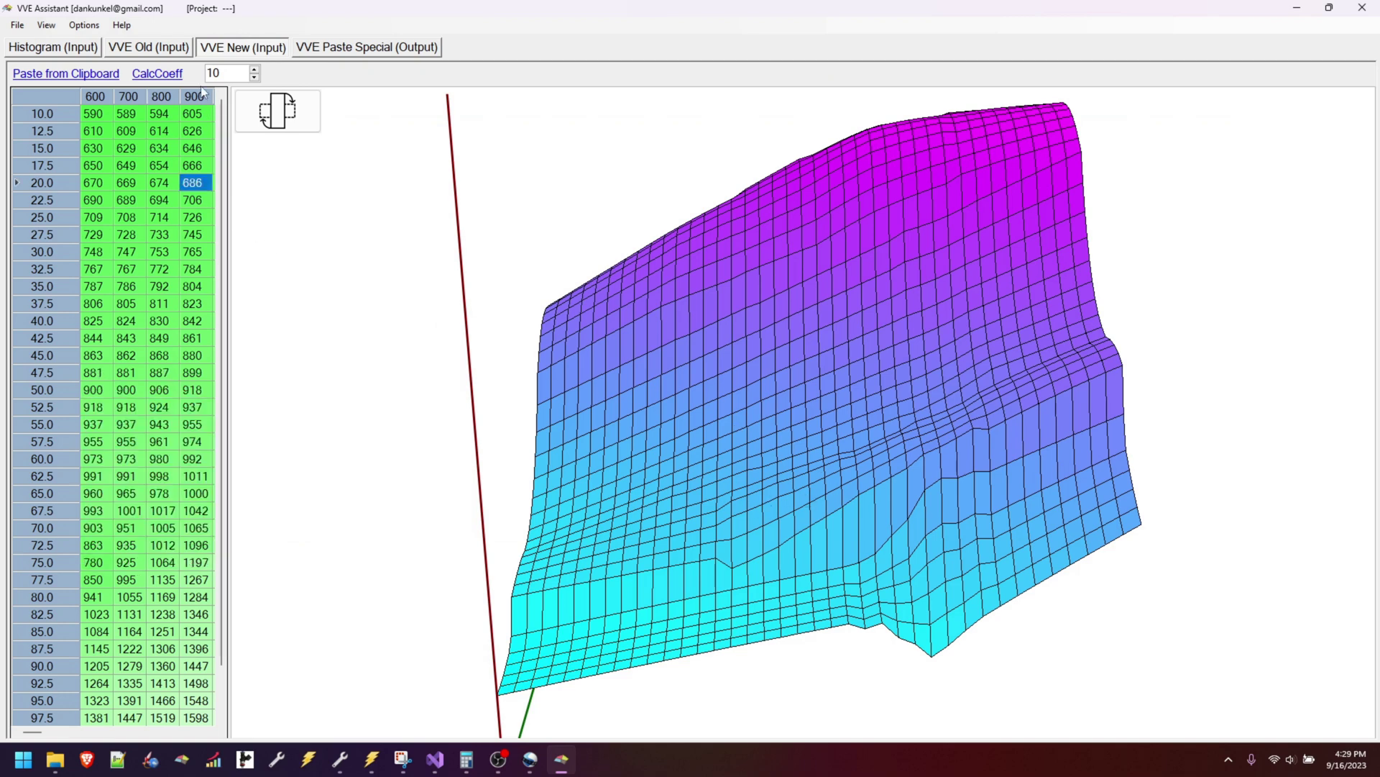
click(163, 79)
Recalculate the new VVE table with a CalcCoeff value of 25 and view the Paste Special errors.
text(25)
click(170, 73)
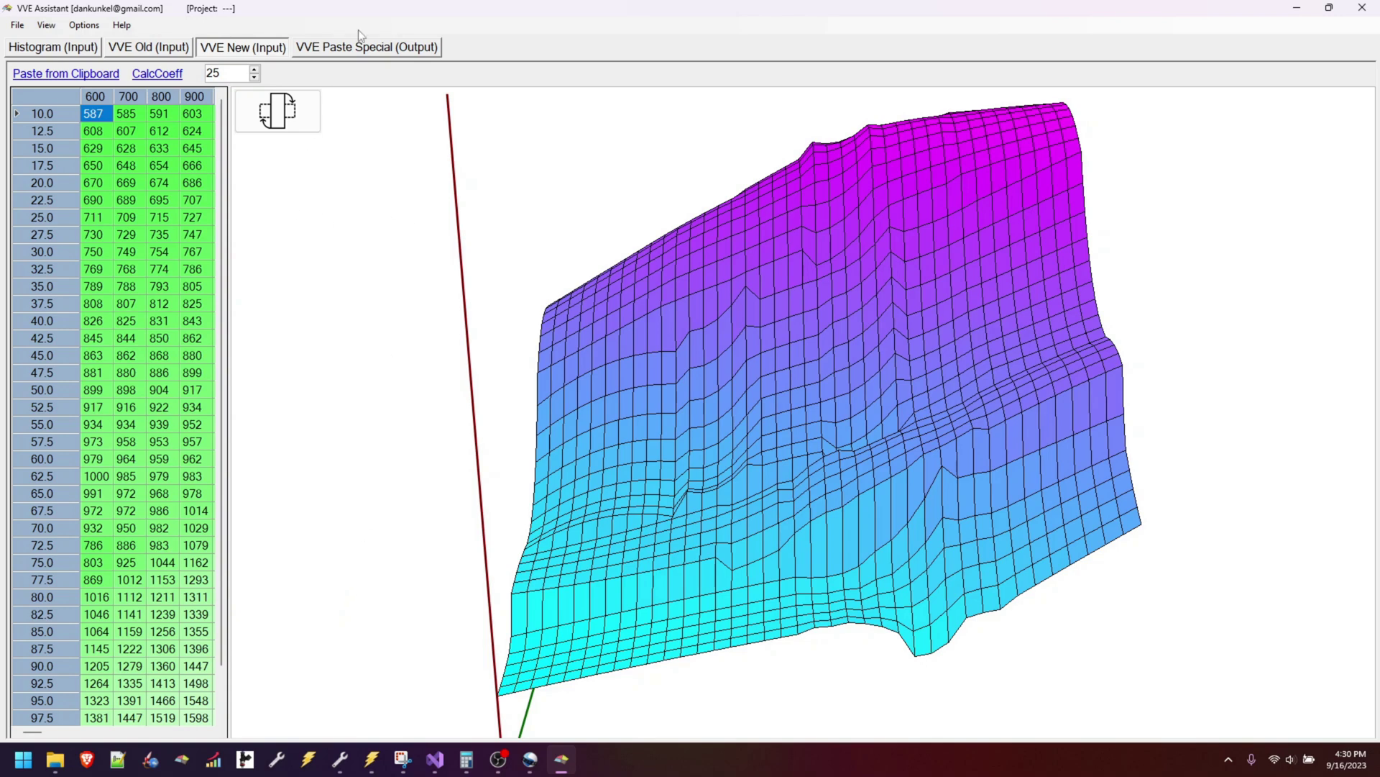
click(366, 49)
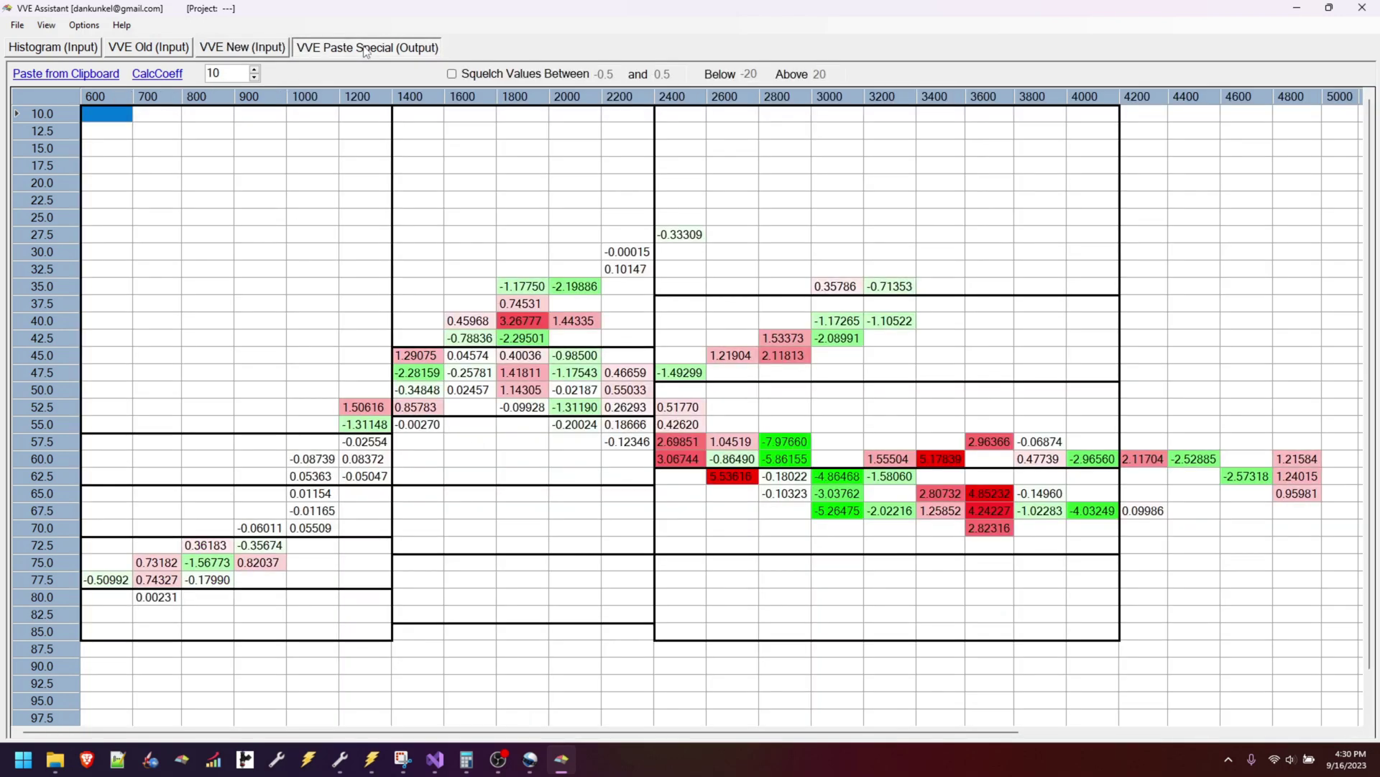
Open Data Range Statistics for errors in columns 600–1200, rows 50.0–82.5.
click(366, 444)
drag(365, 444, 139, 565)
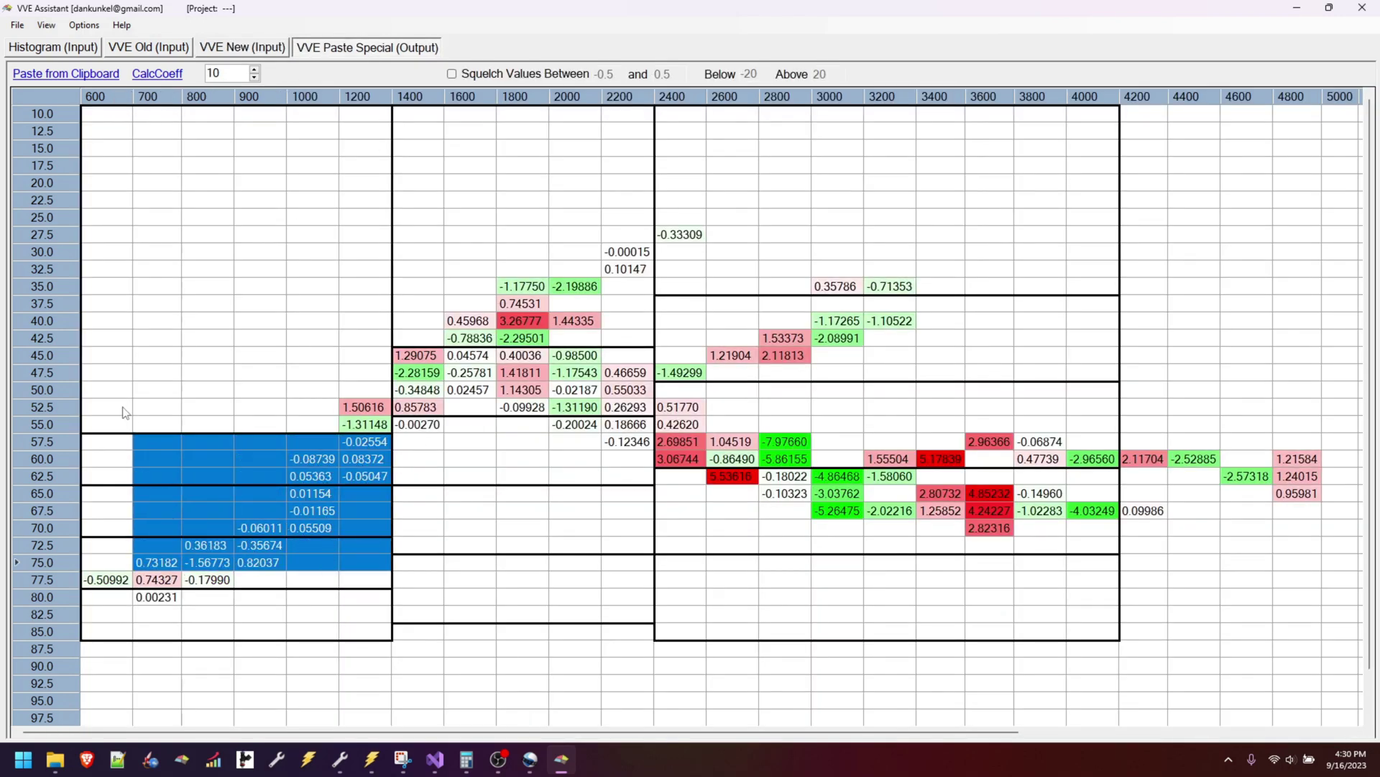
drag(108, 390, 154, 442)
drag(228, 536, 368, 618)
right_click(321, 571)
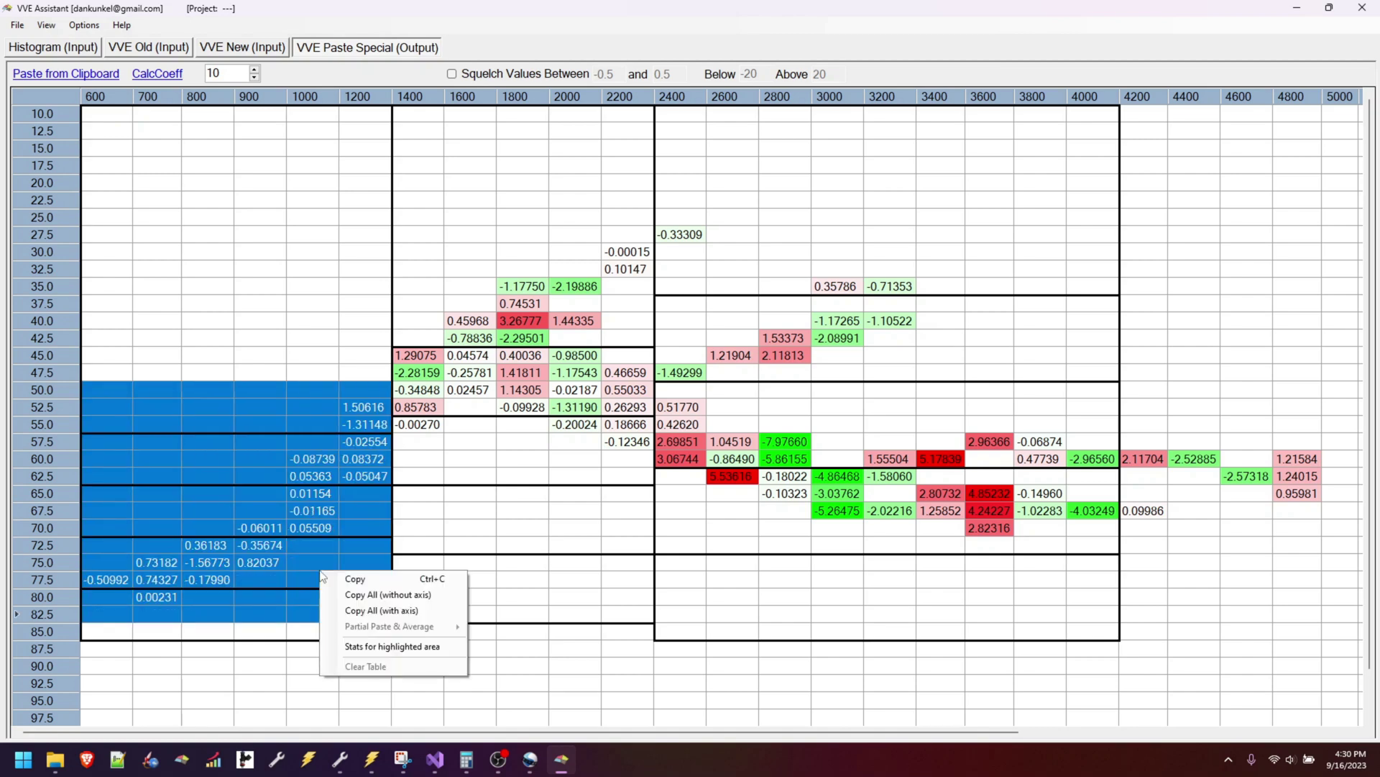
click(389, 647)
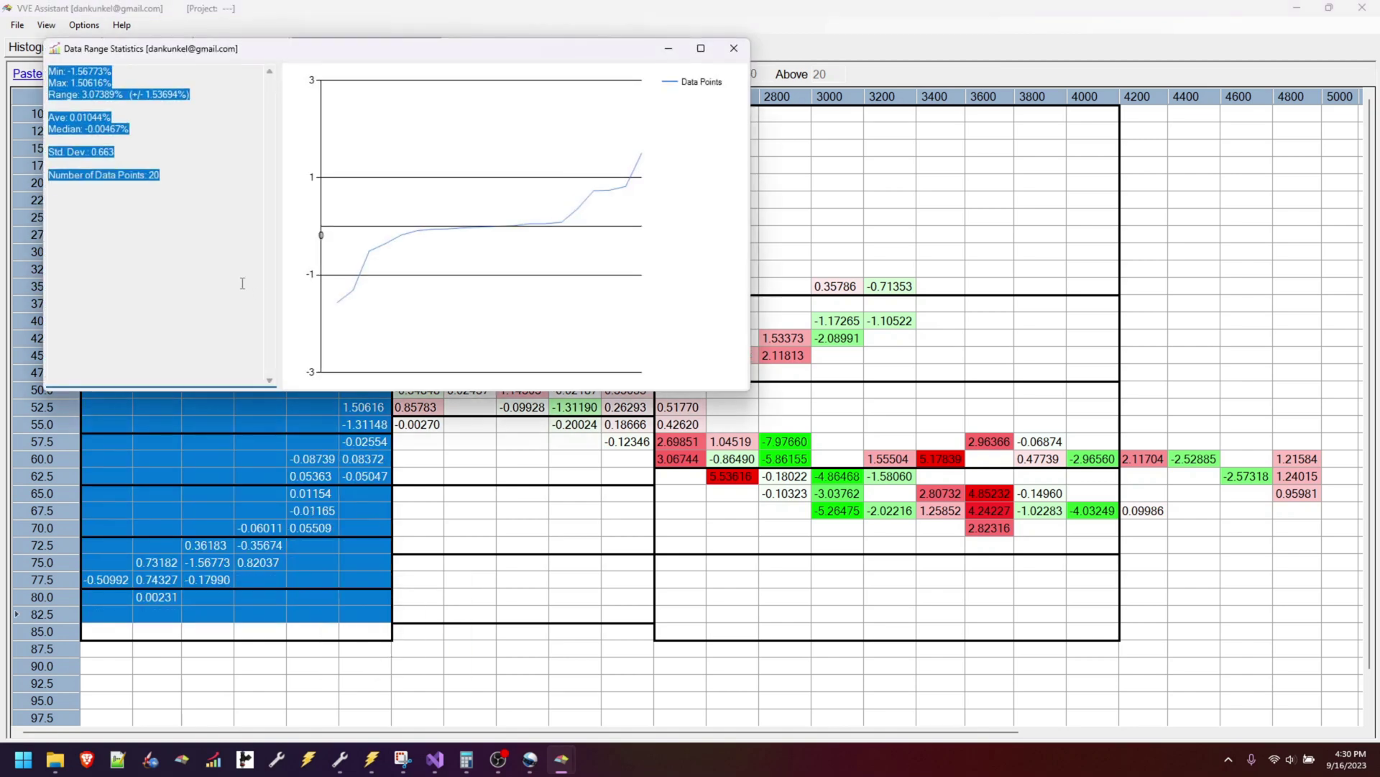
Note the 0.663 standard deviation, close the statistics window and return to VVE New.
drag(116, 151, 97, 152)
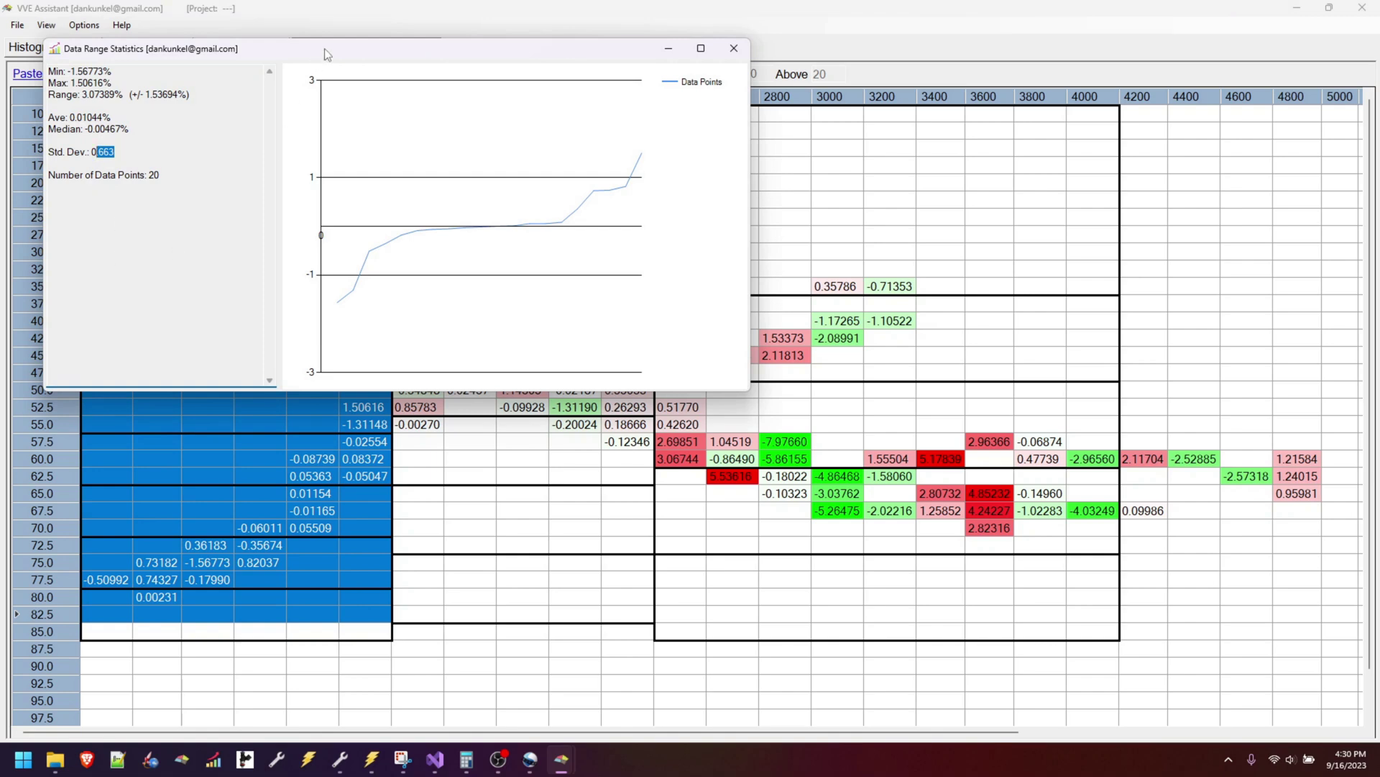
drag(325, 49, 381, 160)
click(788, 159)
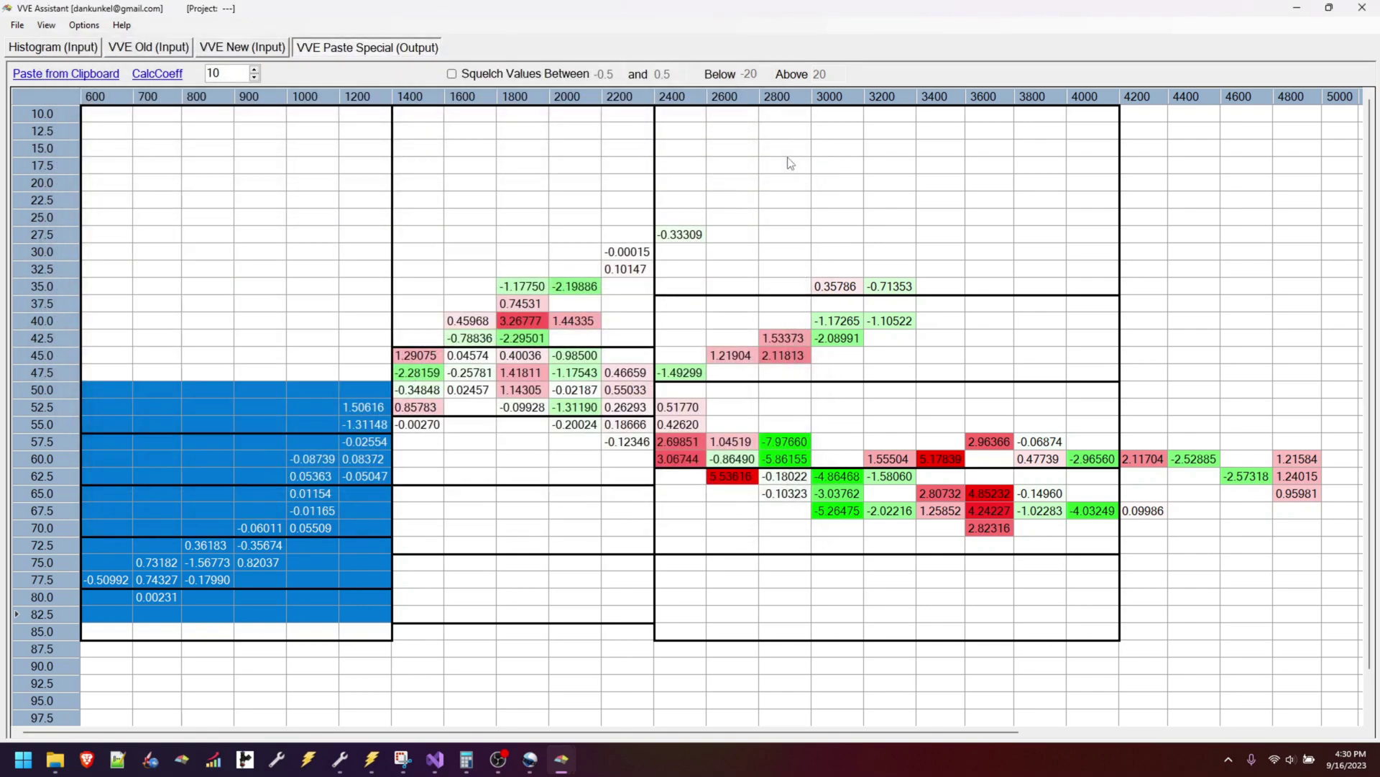
click(389, 323)
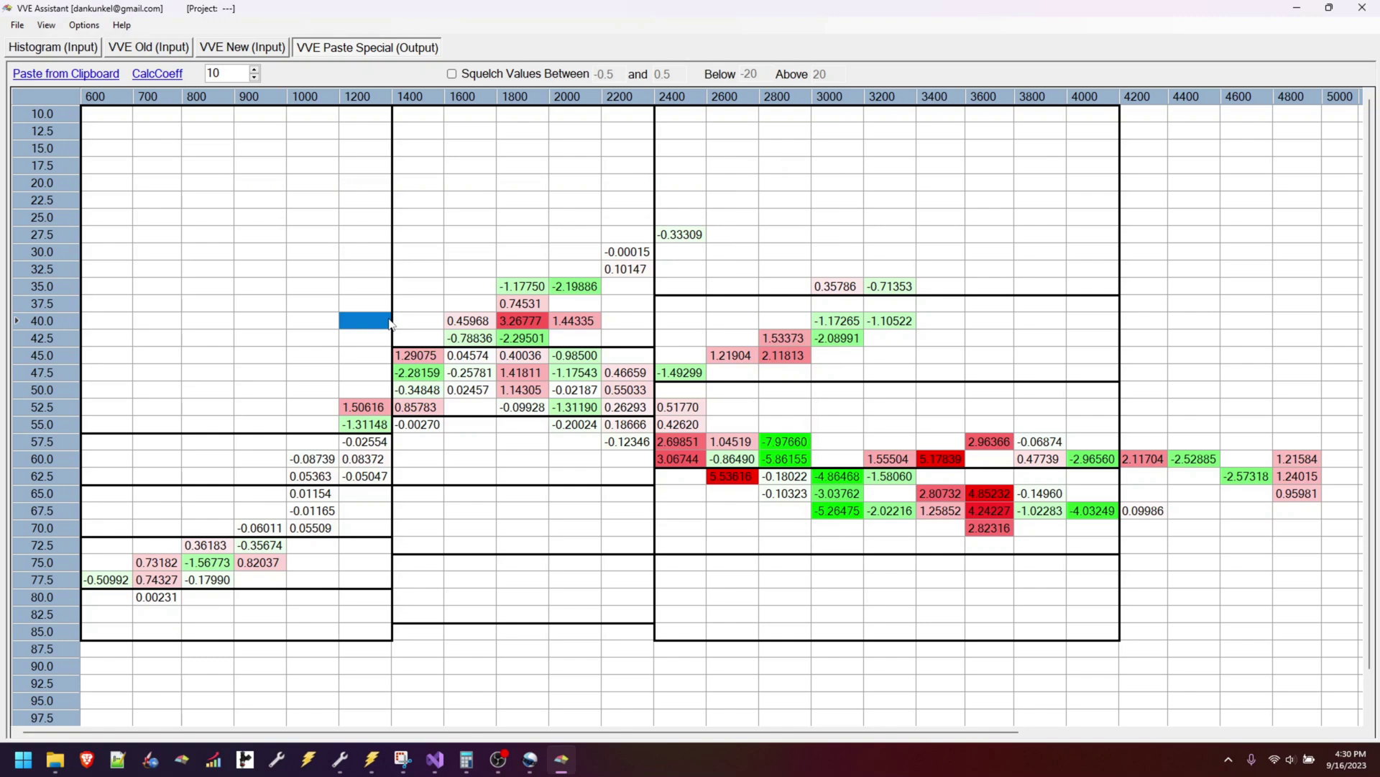
click(245, 47)
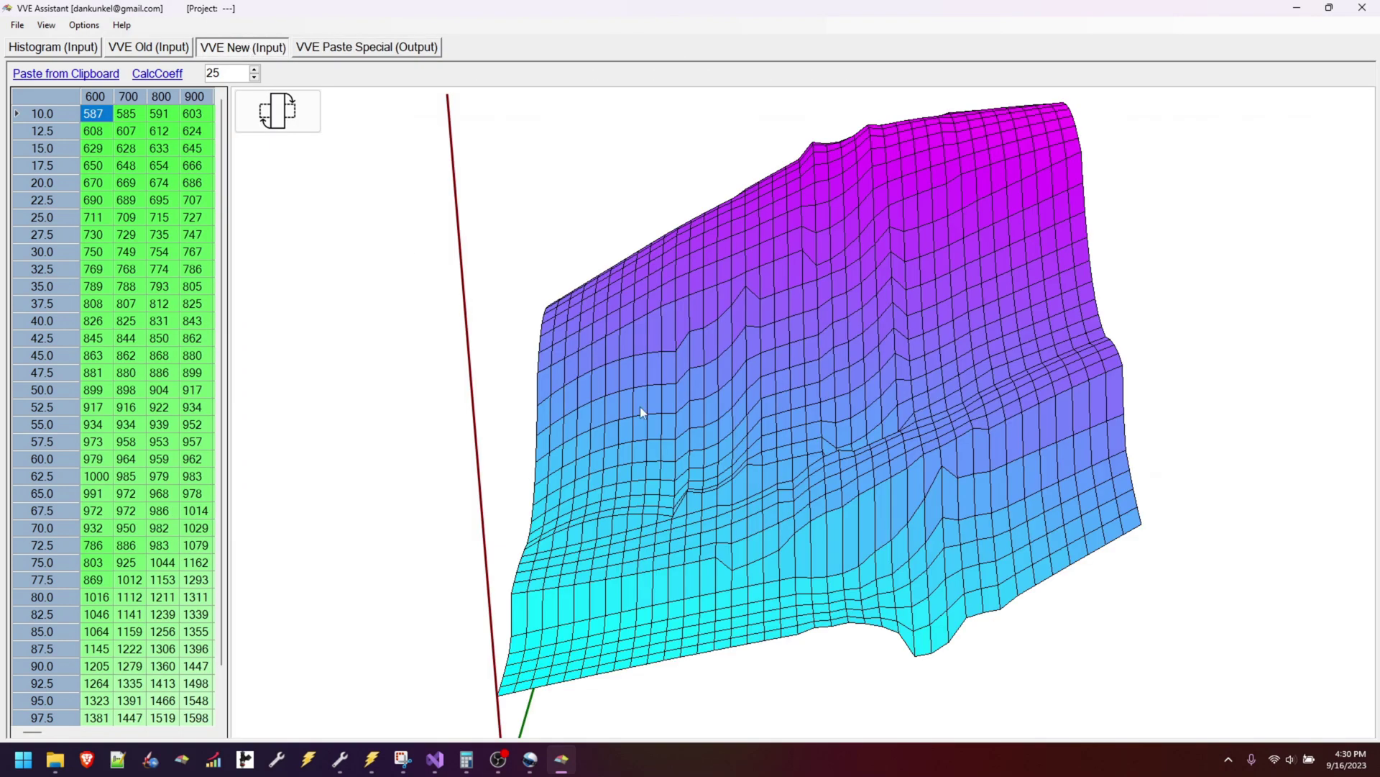
drag(937, 472, 660, 457)
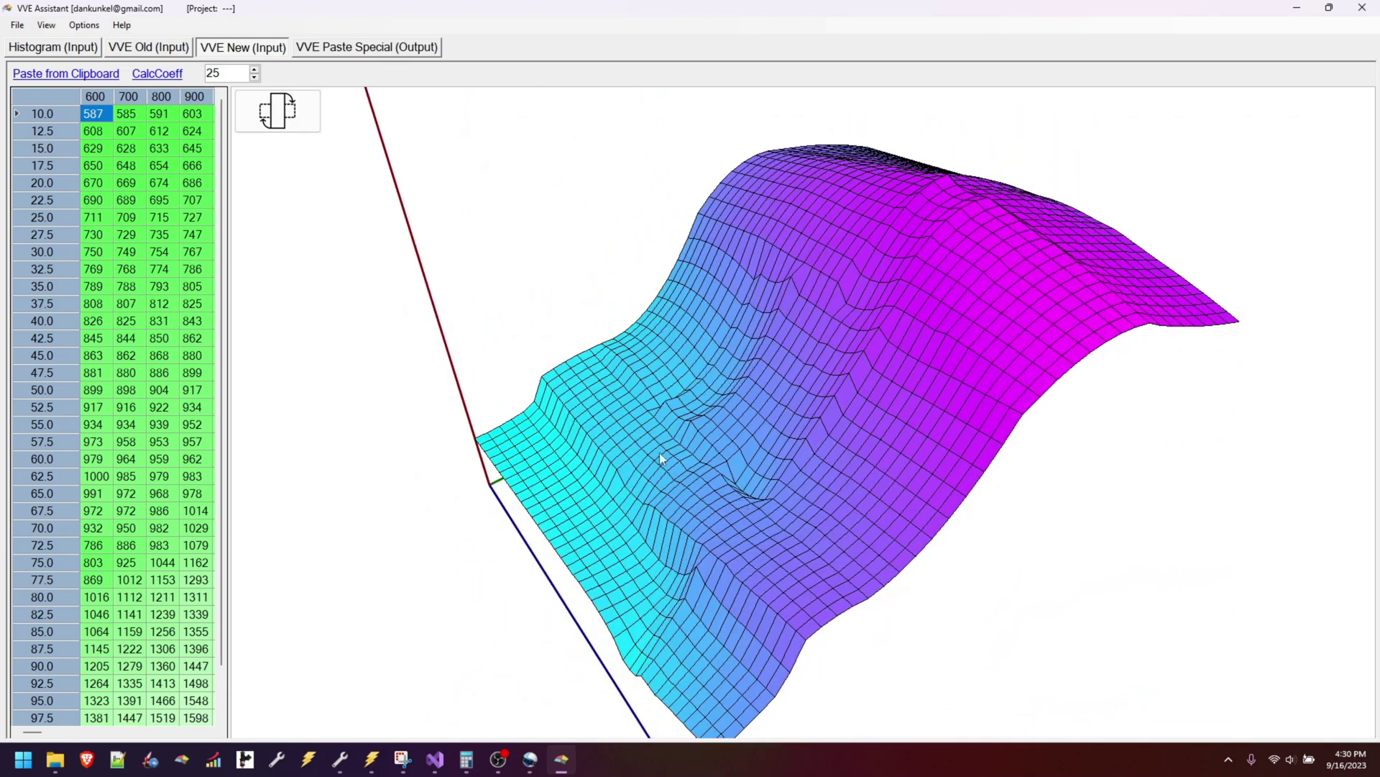
drag(768, 571, 721, 484)
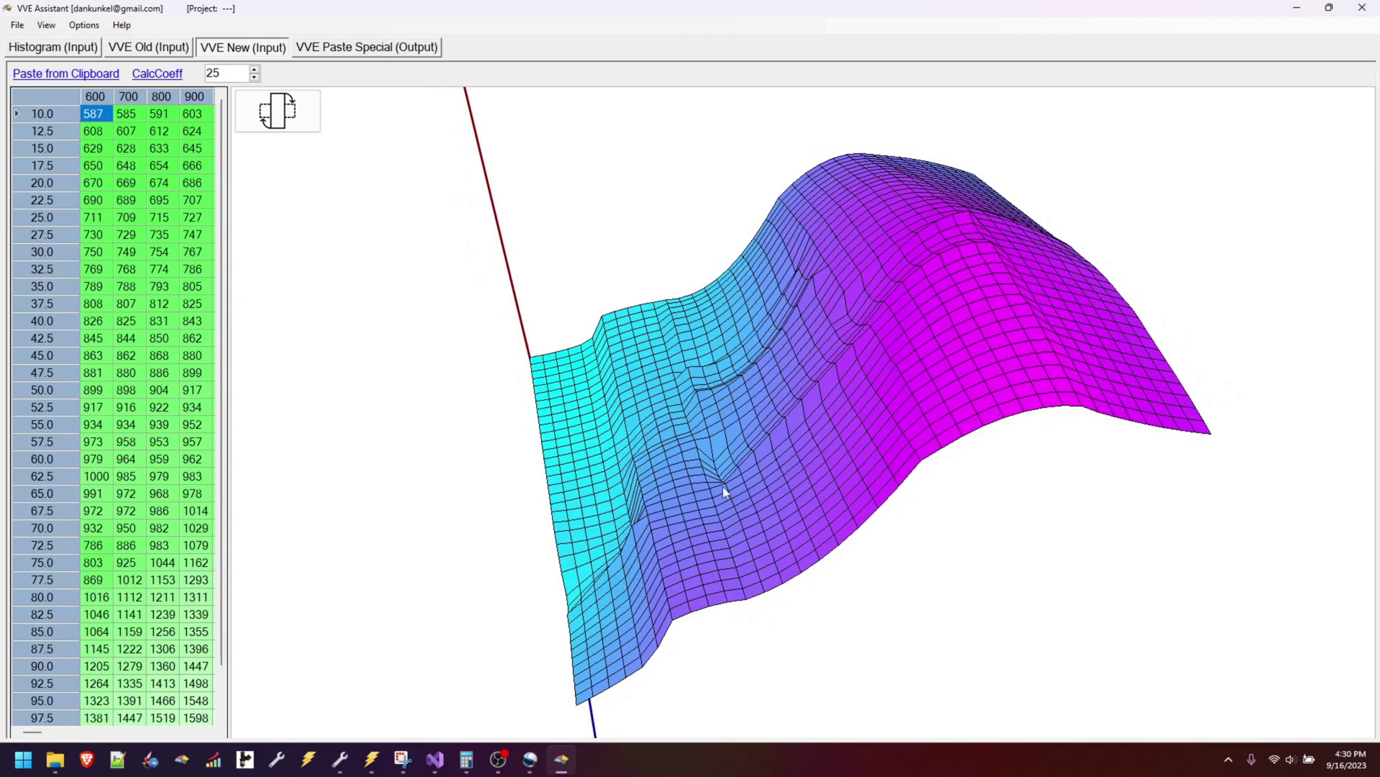
scroll(715, 475, up, 2)
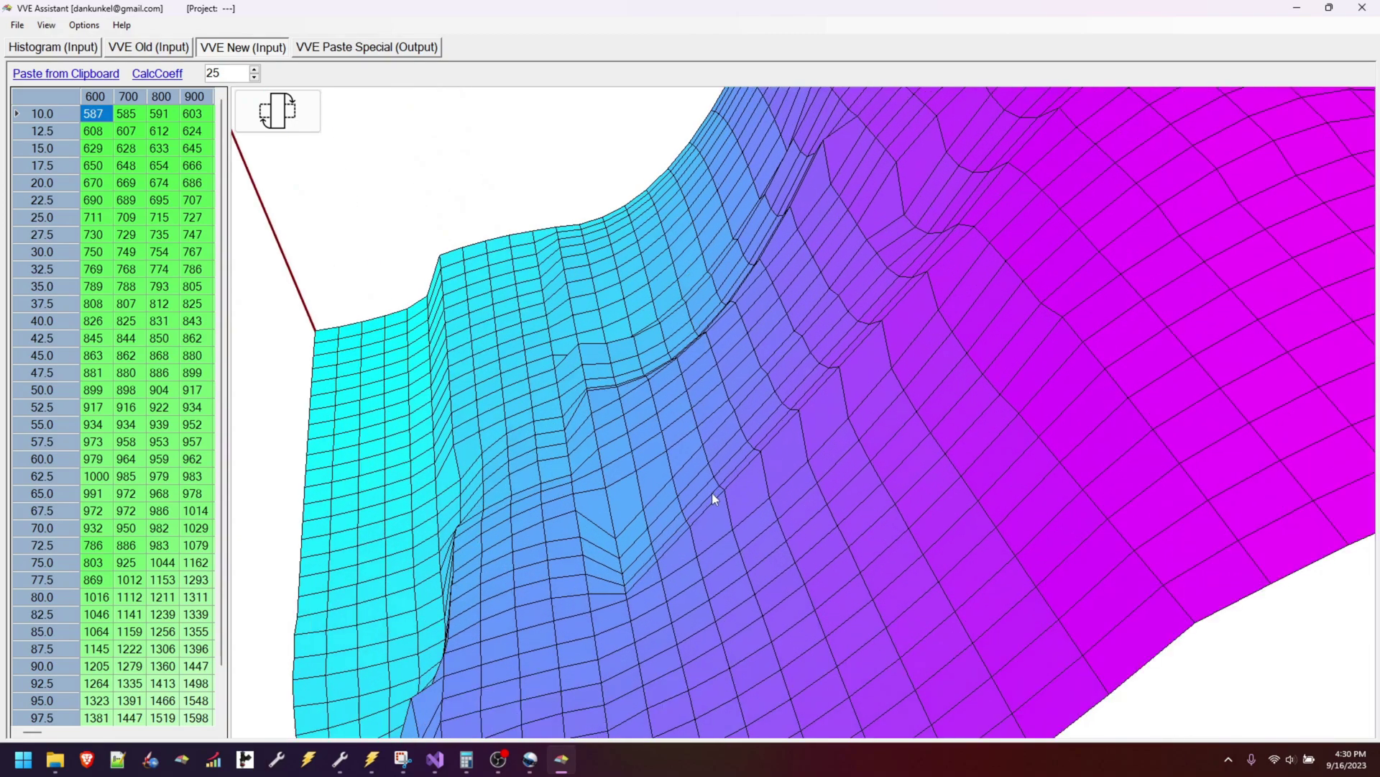
drag(712, 493, 610, 365)
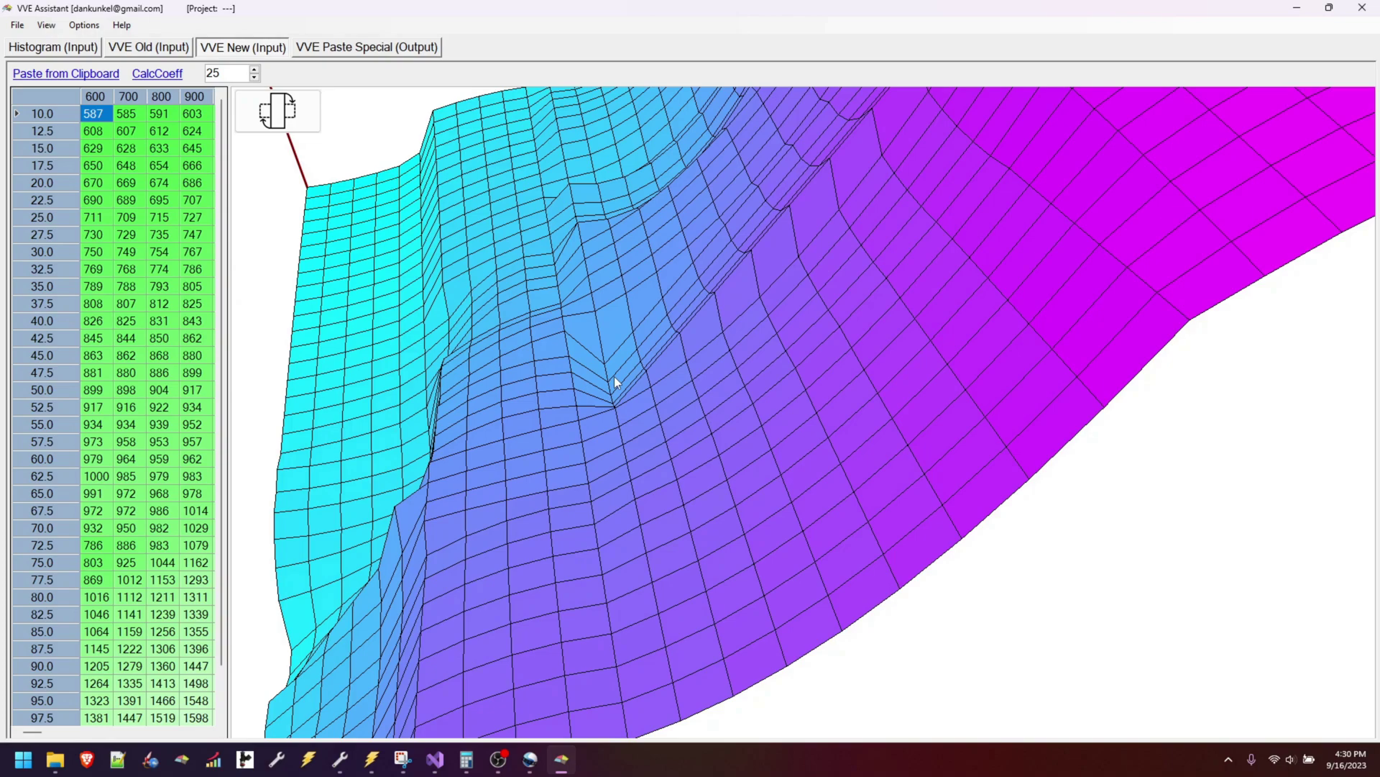
drag(550, 448, 689, 439)
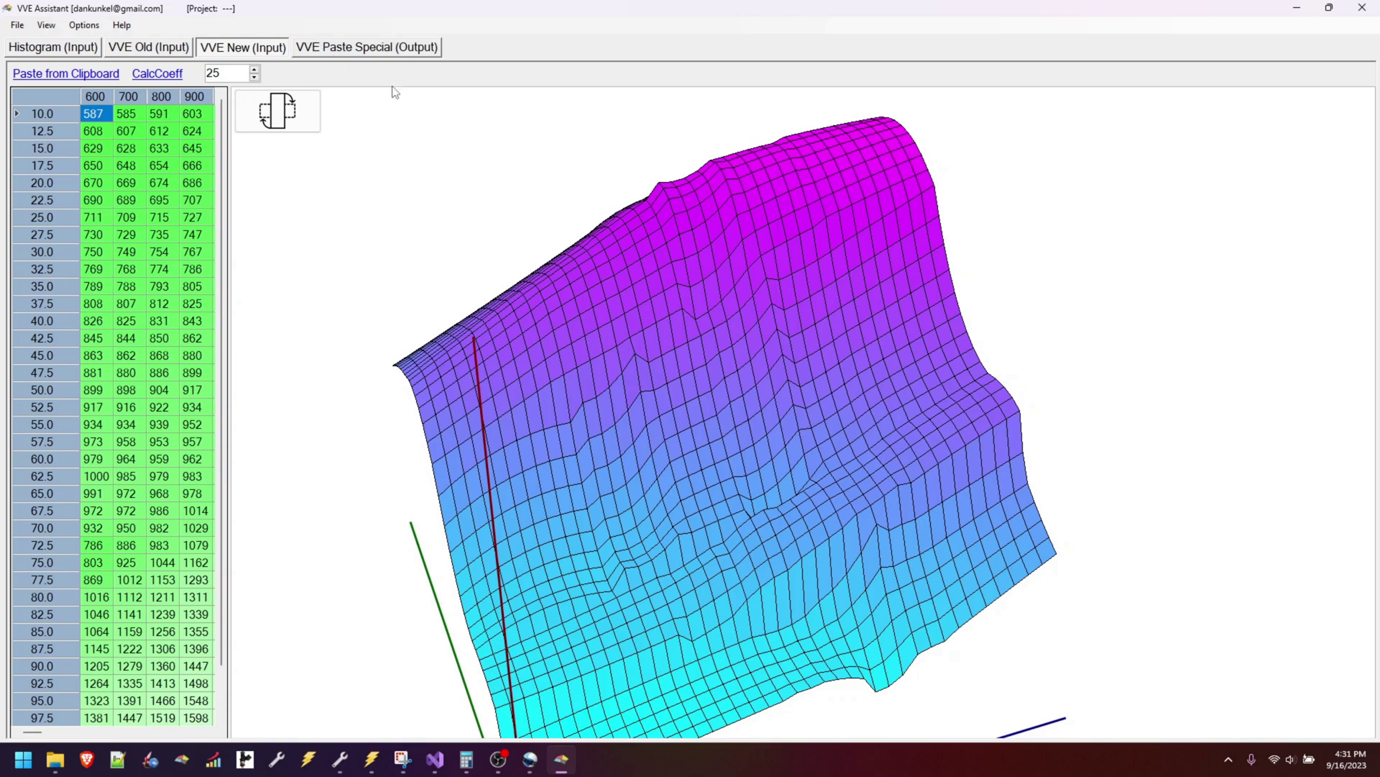
click(367, 47)
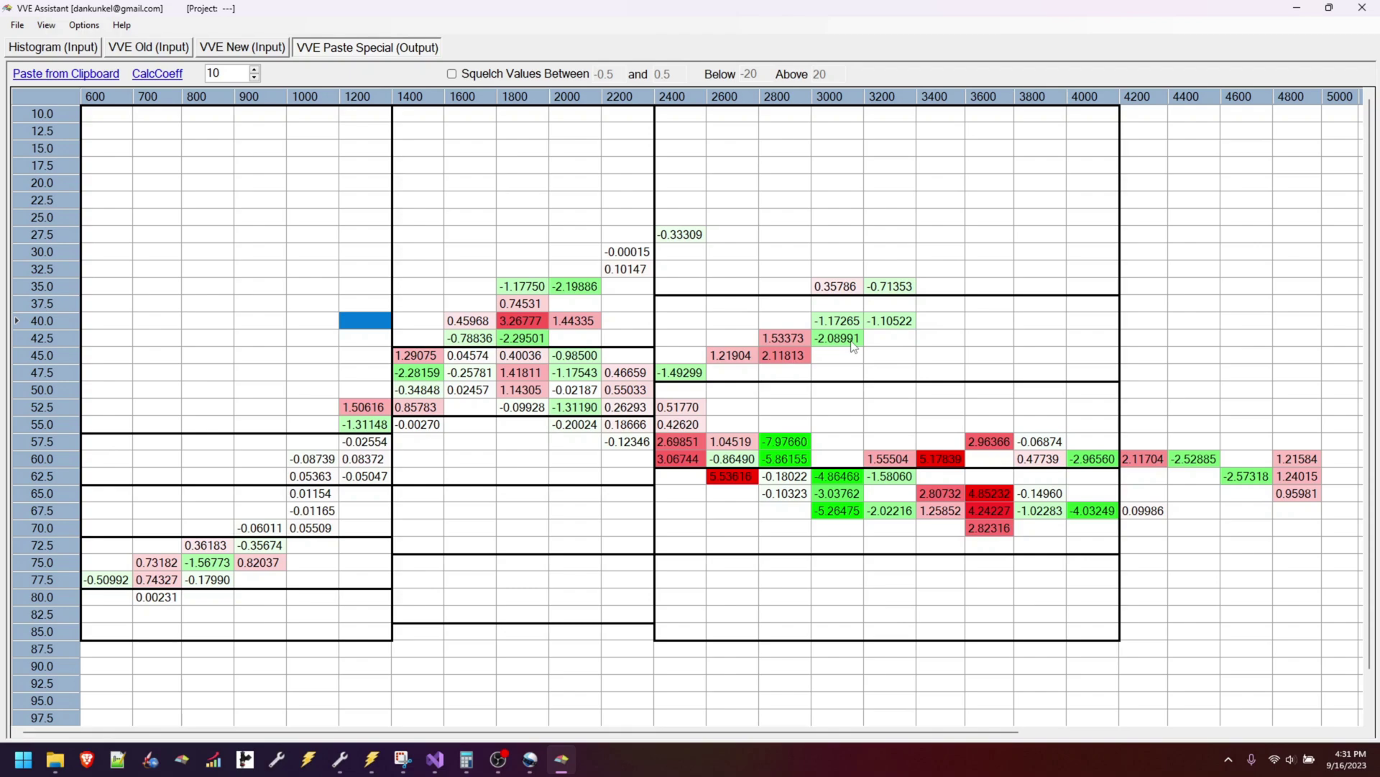
click(243, 47)
drag(753, 369, 715, 378)
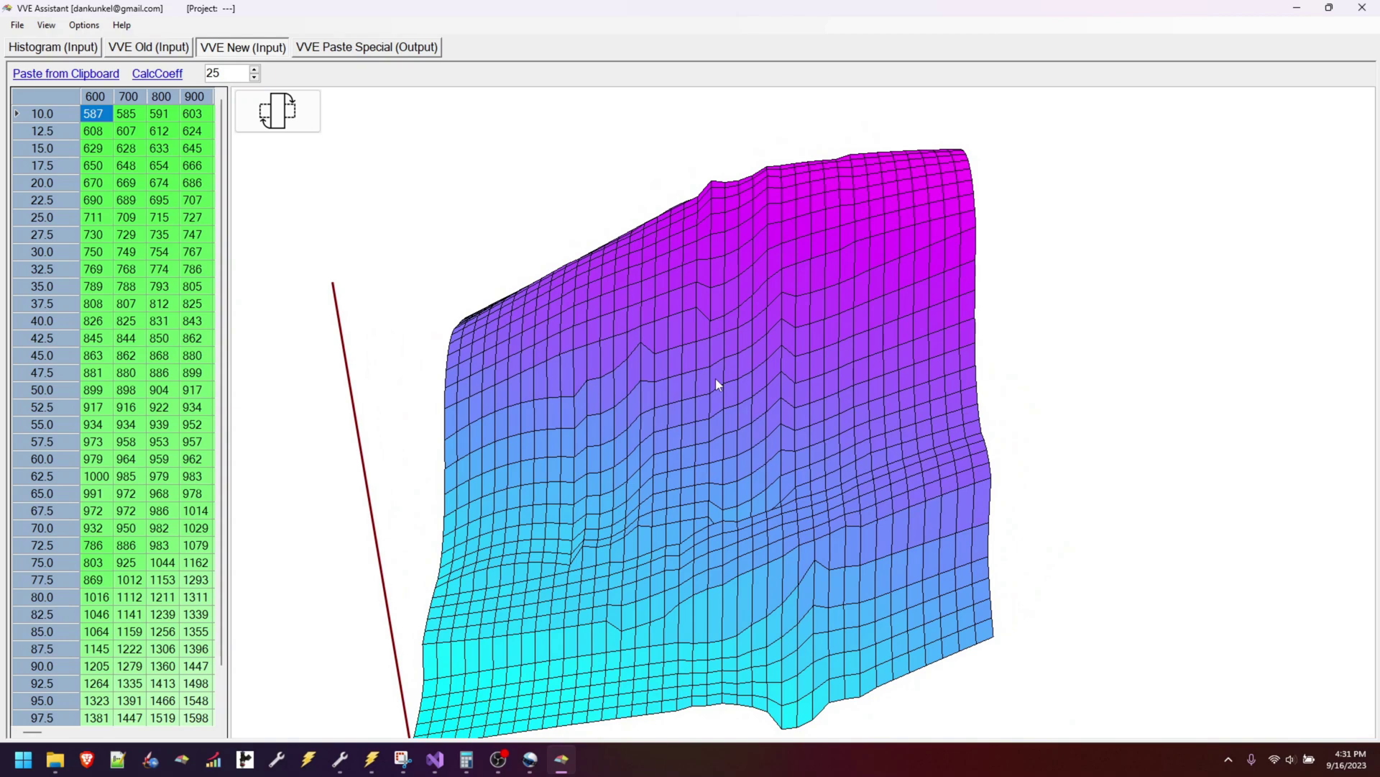
click(357, 52)
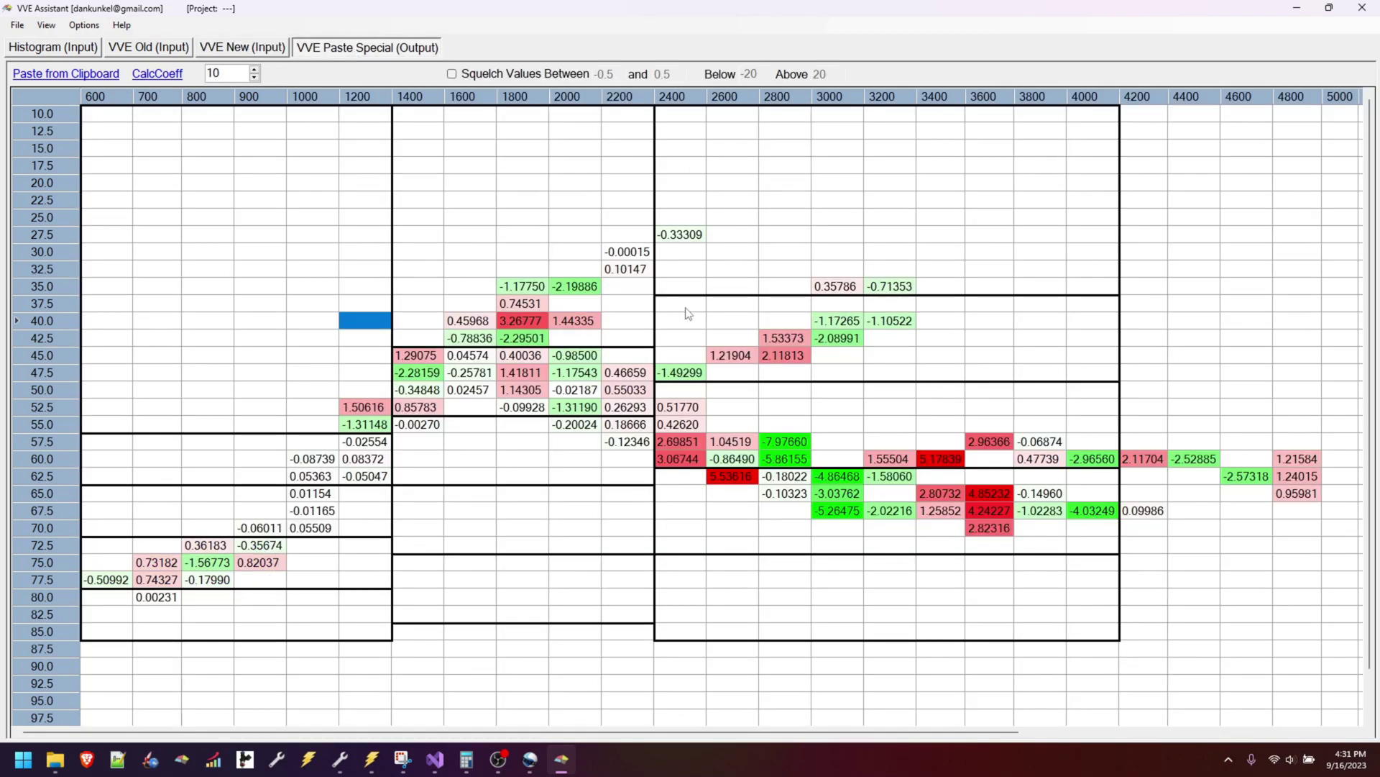
drag(688, 313, 683, 359)
mouse_move(733, 303)
mouse_down()
mouse_move(734, 321)
mouse_move(914, 307)
mouse_up()
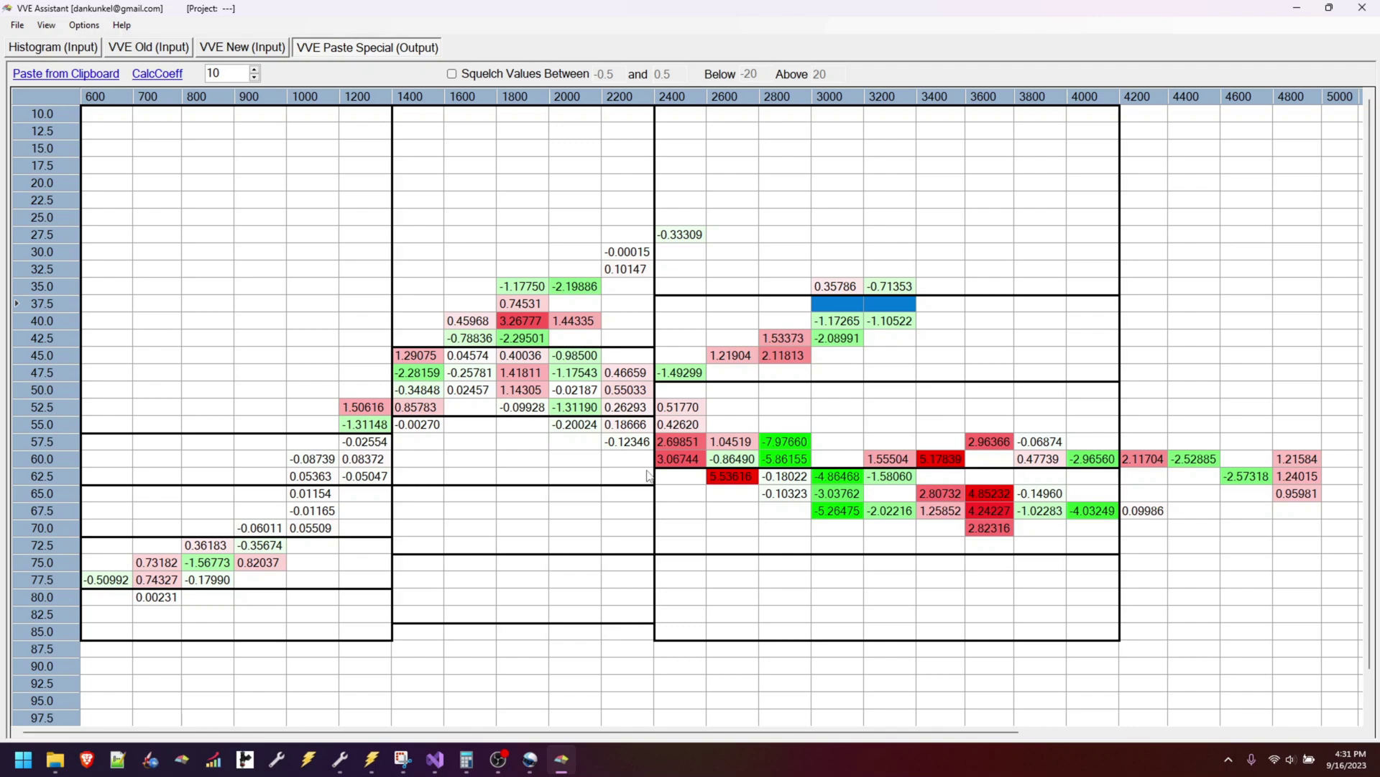
drag(128, 407, 104, 389)
drag(195, 582, 355, 640)
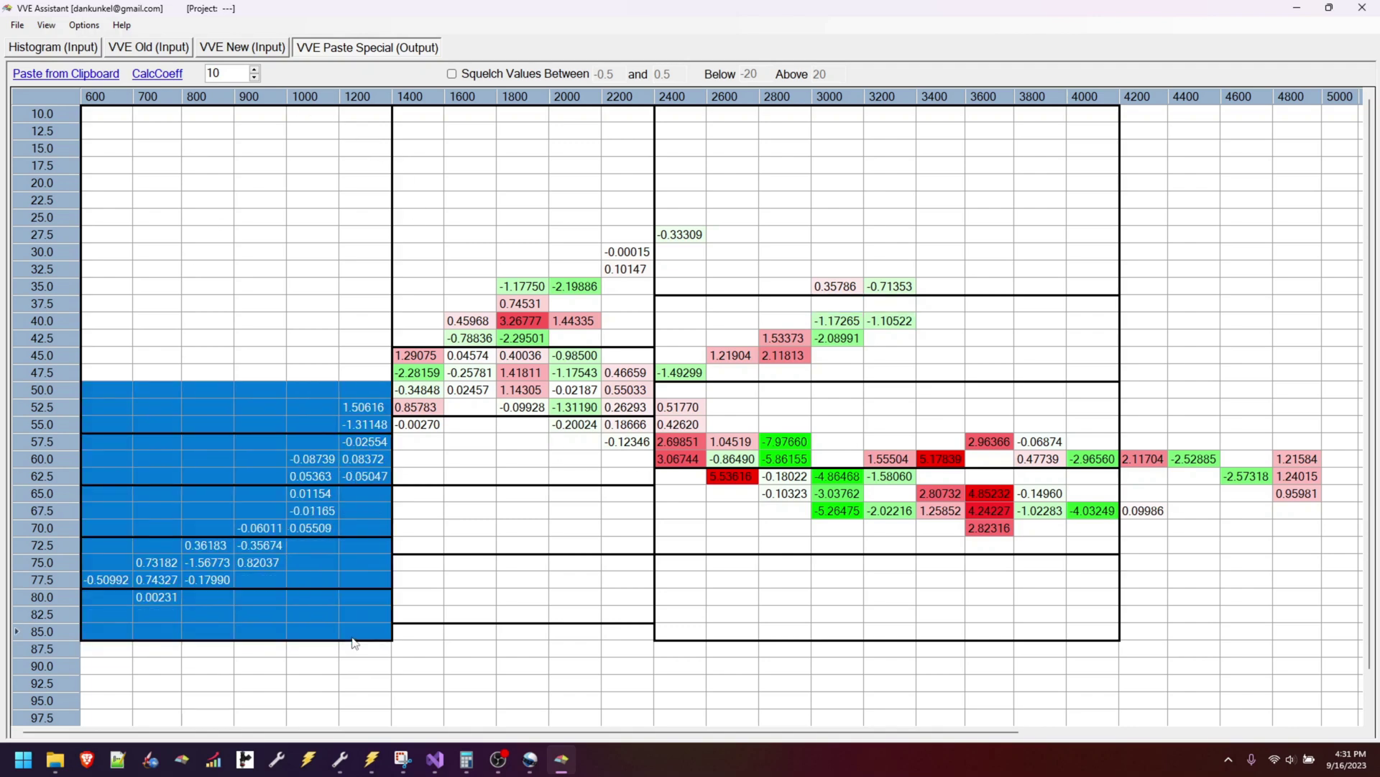
right_click(295, 580)
click(347, 655)
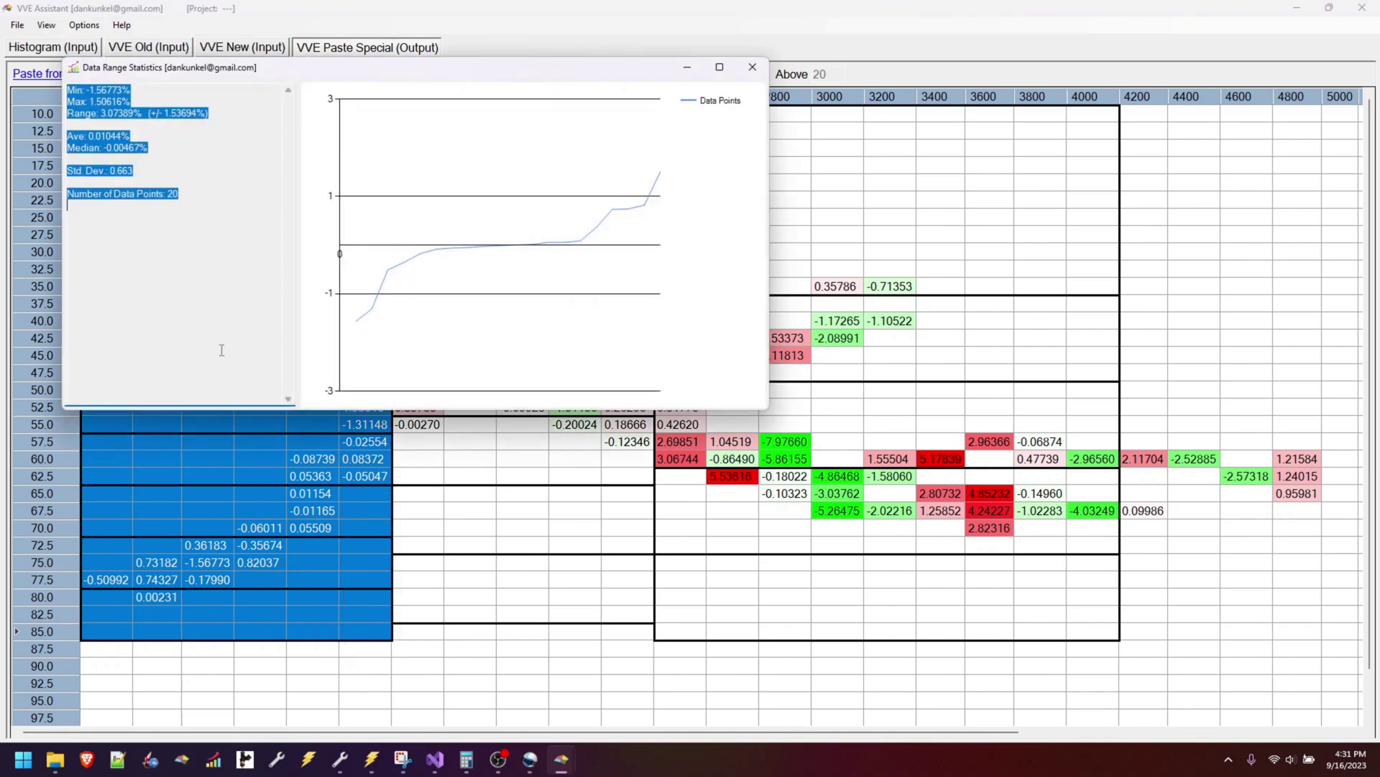
click(149, 182)
drag(133, 171, 104, 171)
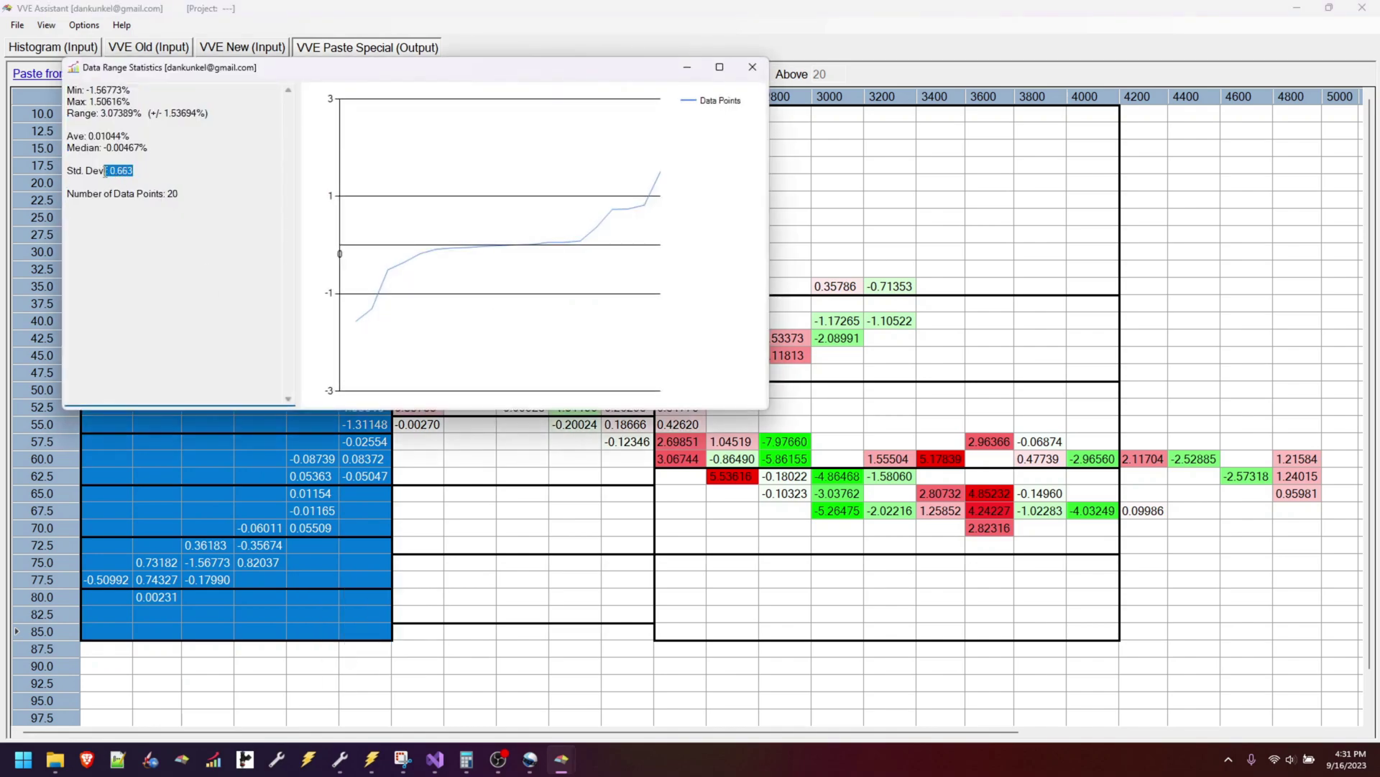
click(753, 68)
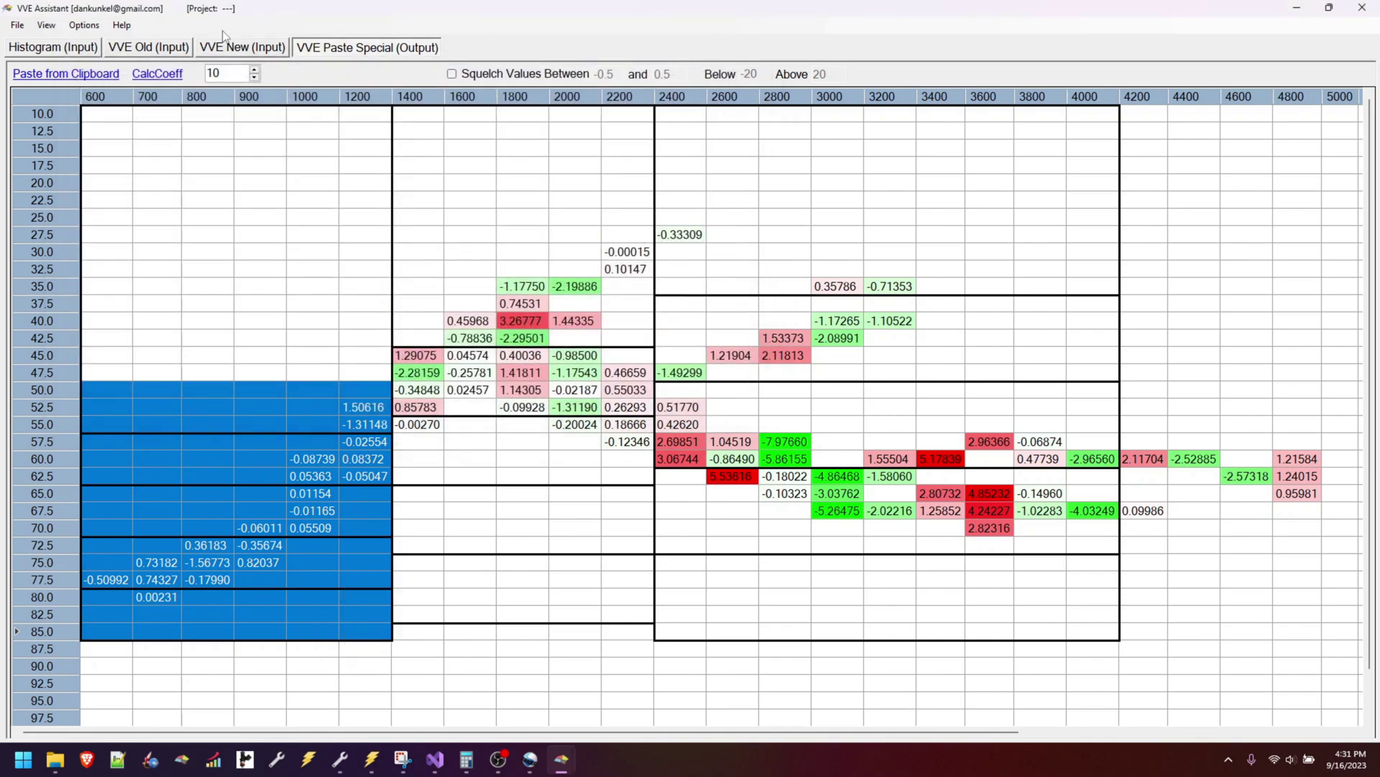
click(149, 47)
Copy the whole old VVE table with its axes and paste it into VVE New.
click(63, 100)
right_click(63, 101)
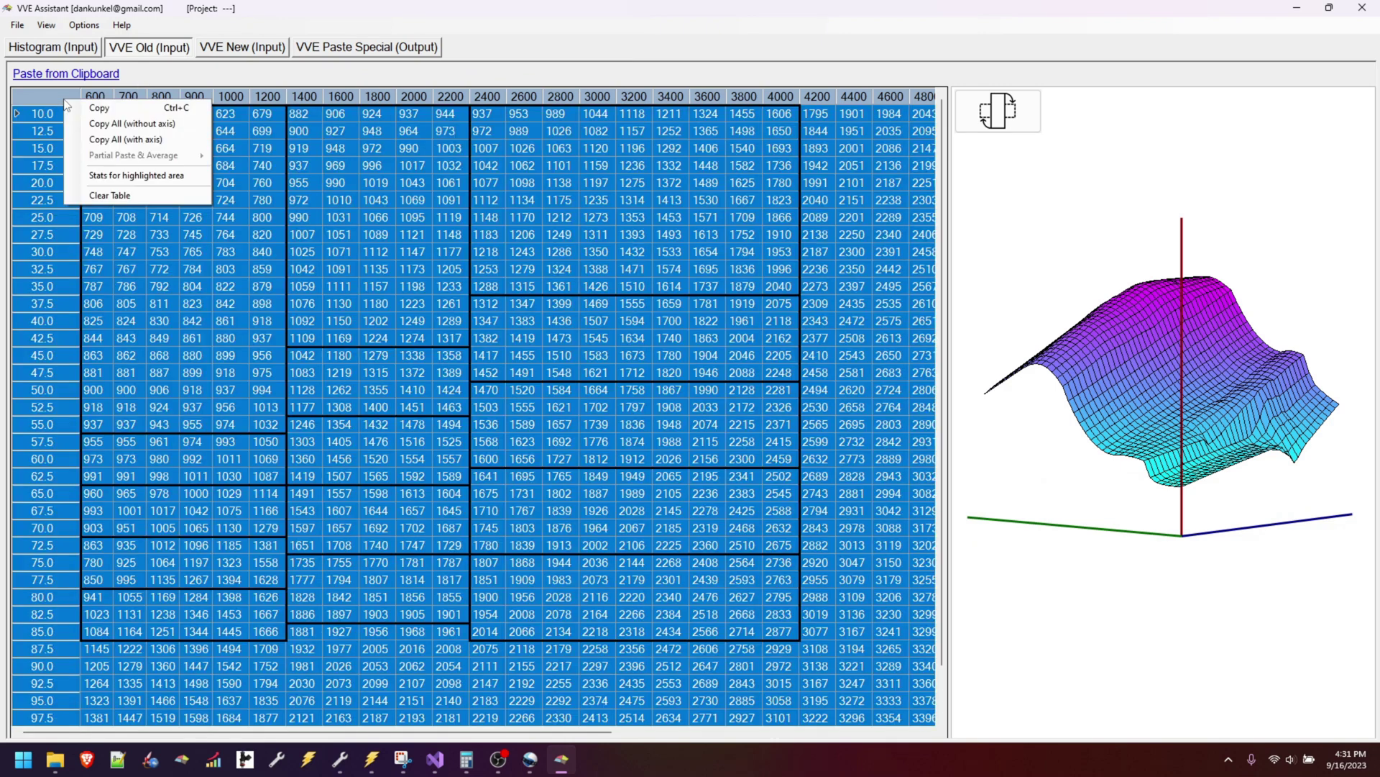
click(101, 140)
click(243, 46)
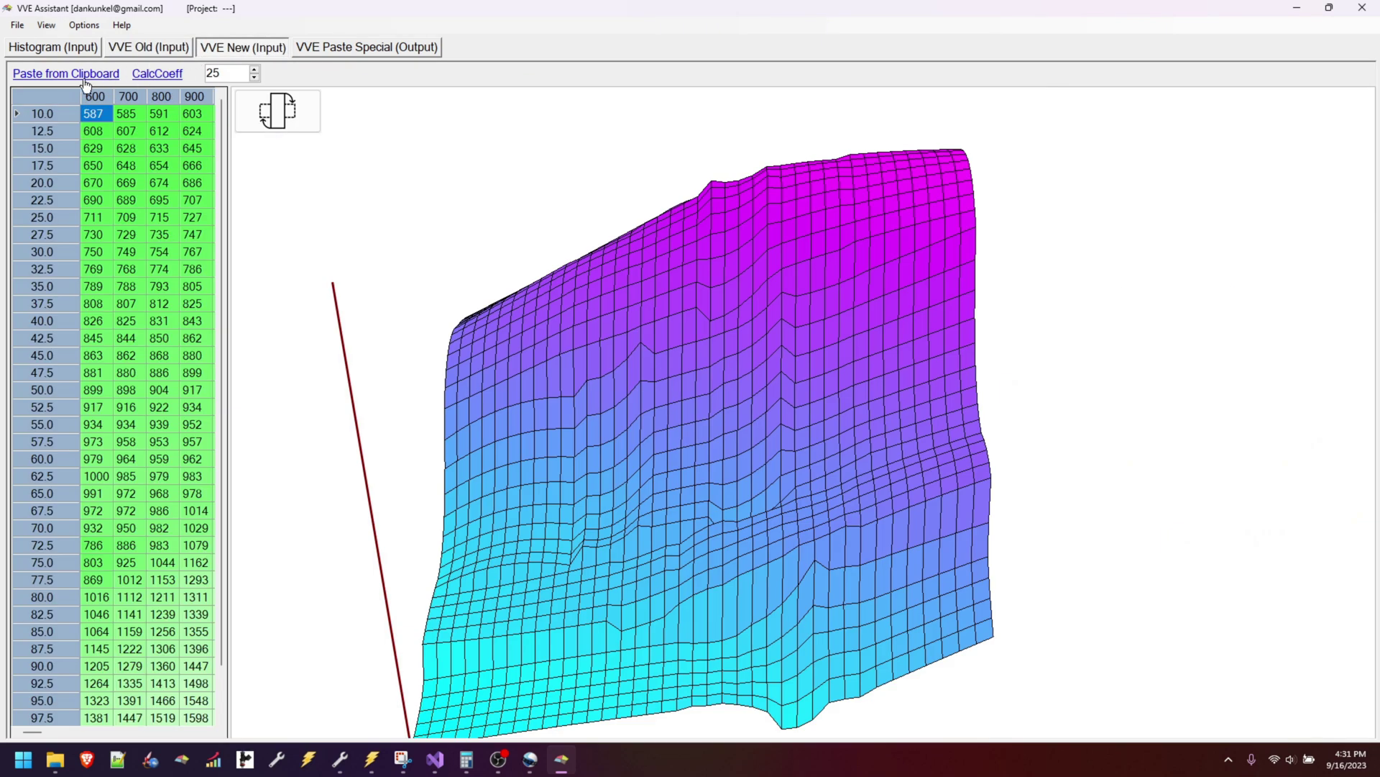
click(76, 73)
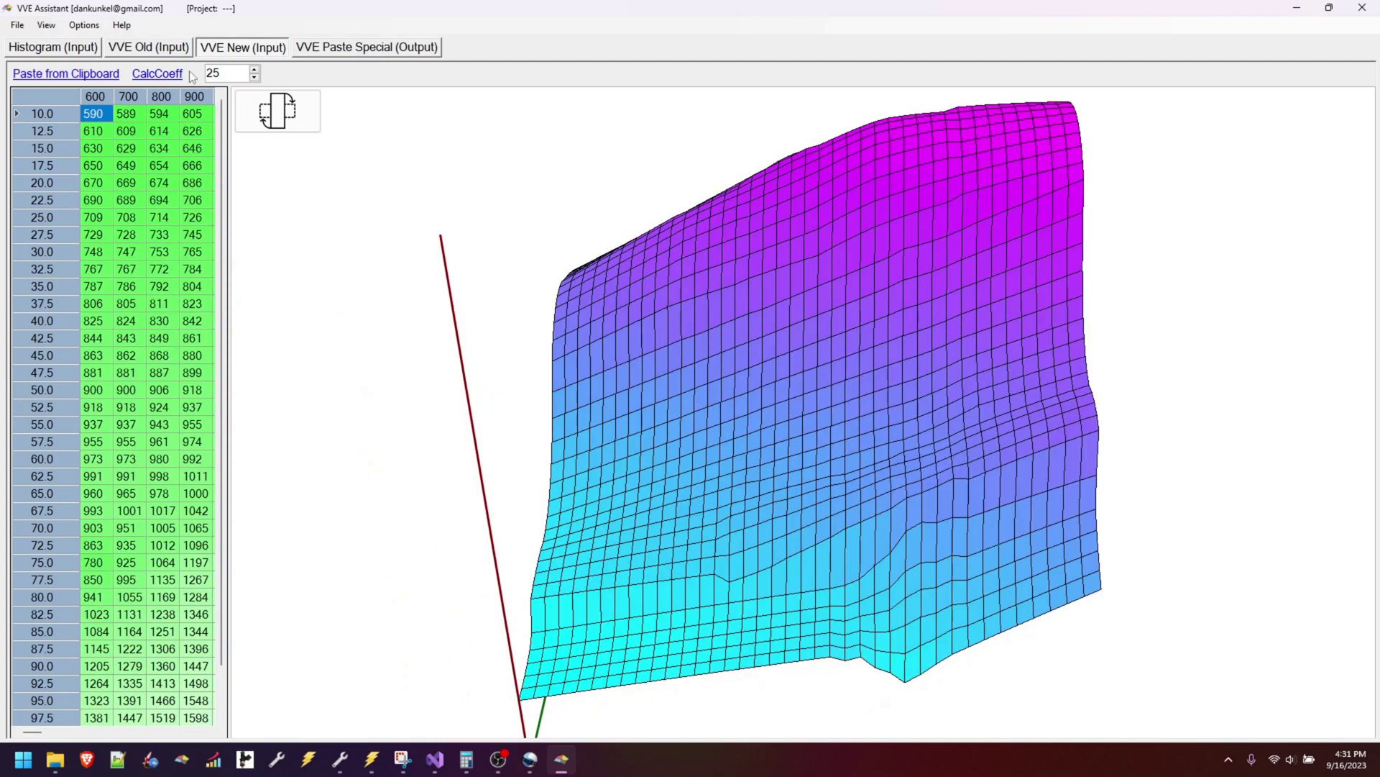
Select the Paste Special errors in columns 600–1200, rows 45.0–87.5, and bring up their options.
click(367, 47)
drag(104, 353, 359, 651)
right_click(328, 591)
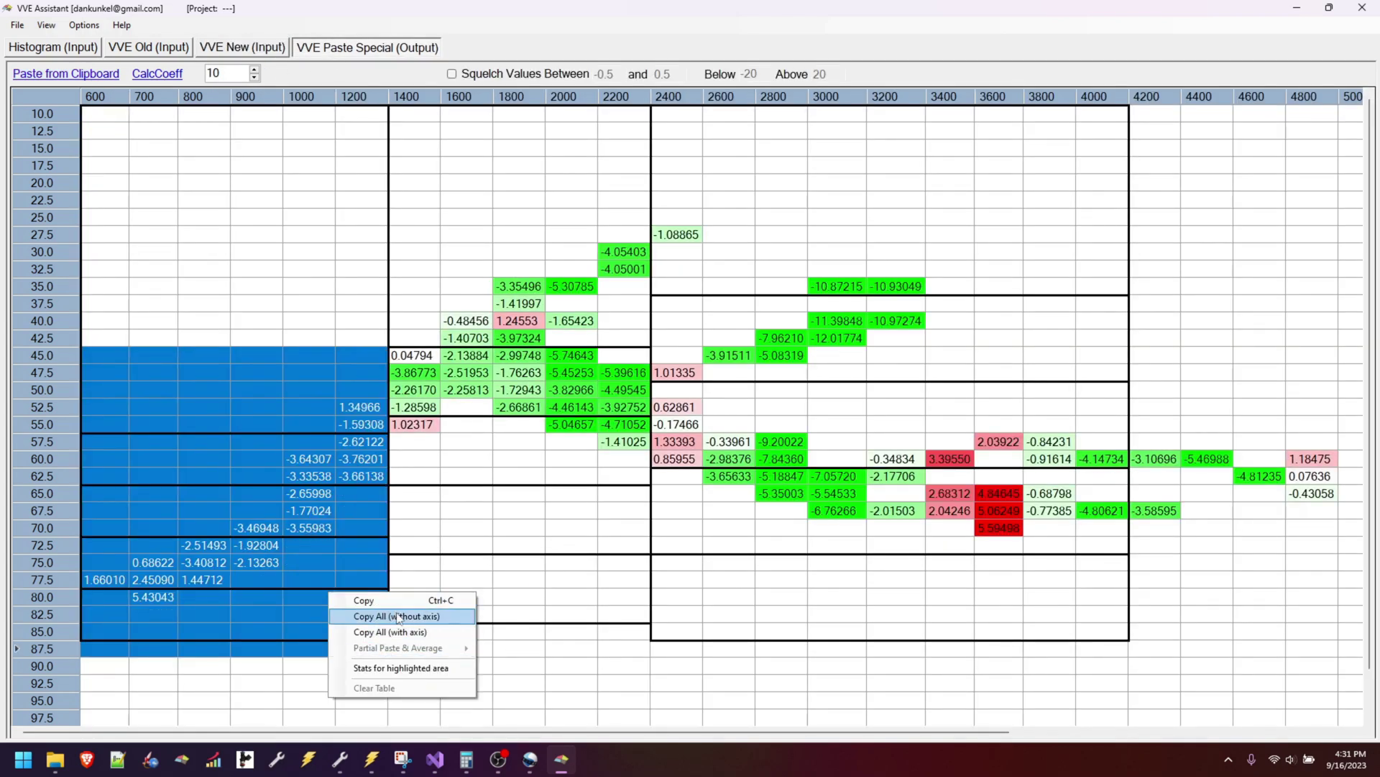
click(388, 667)
click(130, 189)
double_click(131, 189)
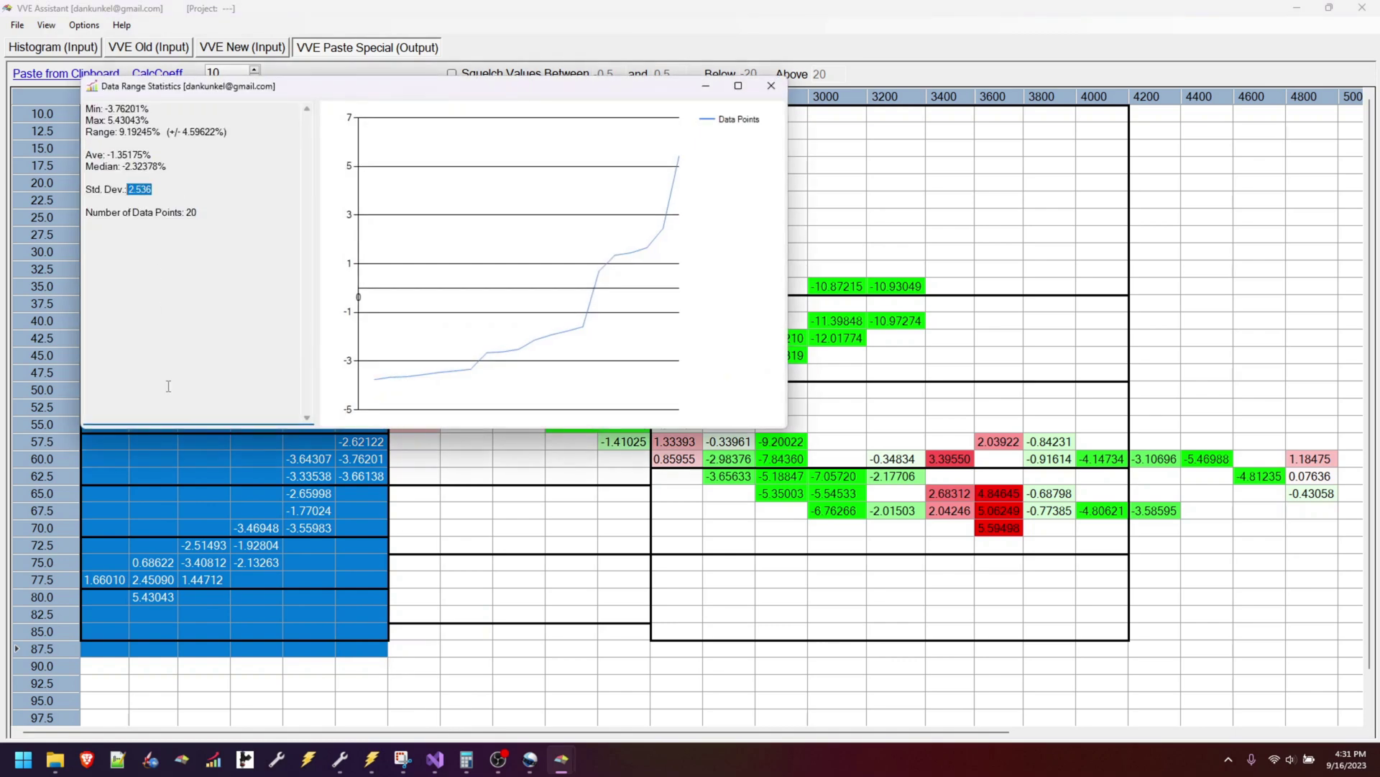
click(771, 85)
click(419, 289)
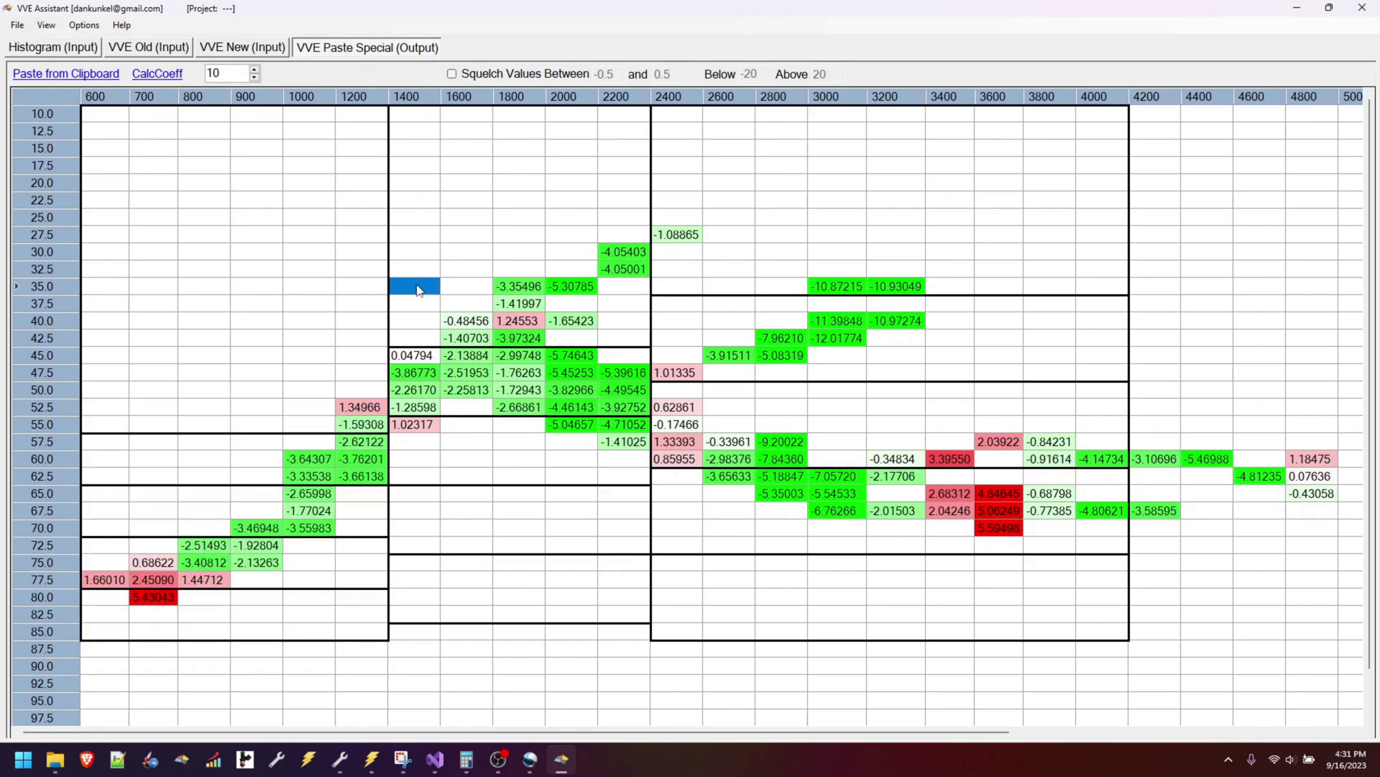